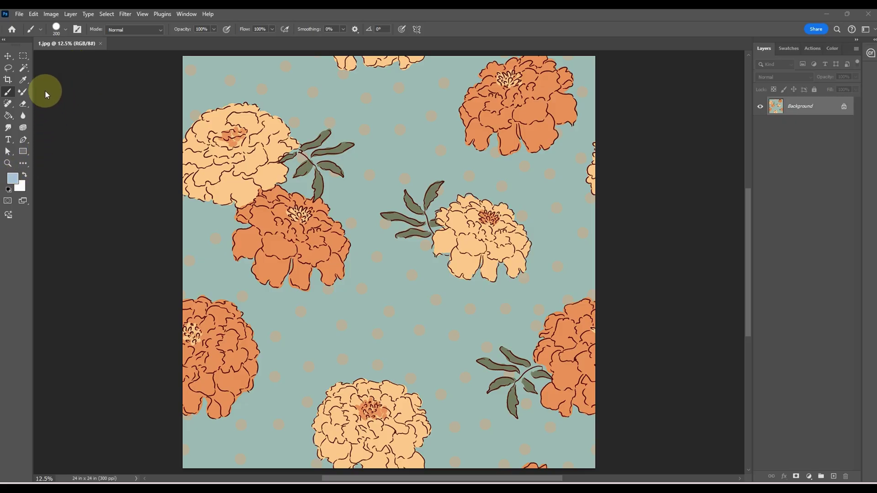
# - Open the Image Size and Save As dialogs, then close both without changes
pyautogui.click(52, 15)
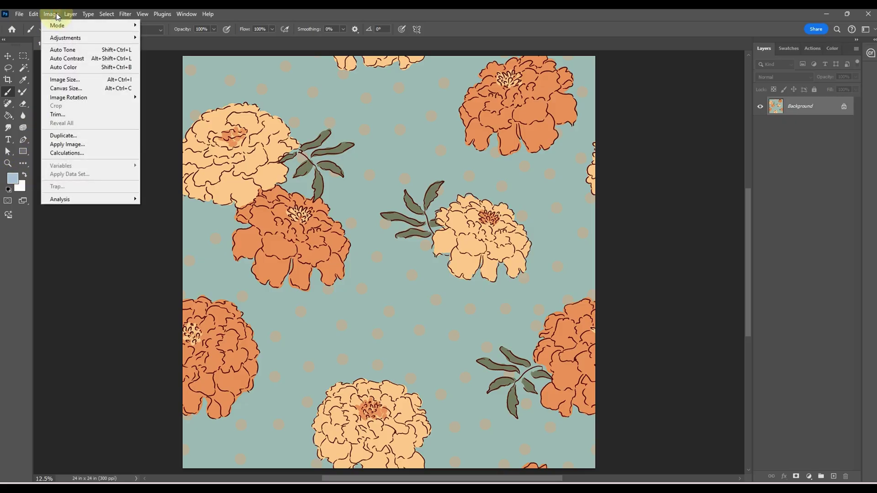
pyautogui.click(66, 81)
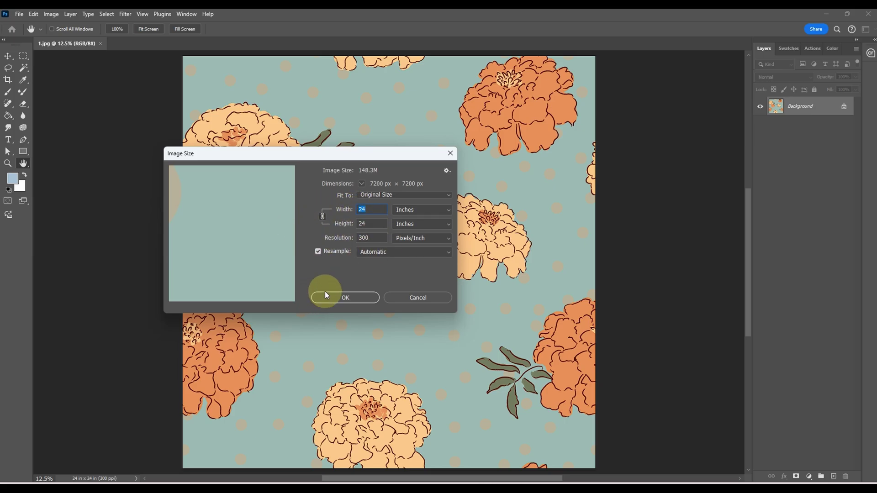
pyautogui.click(350, 297)
pyautogui.press('b')
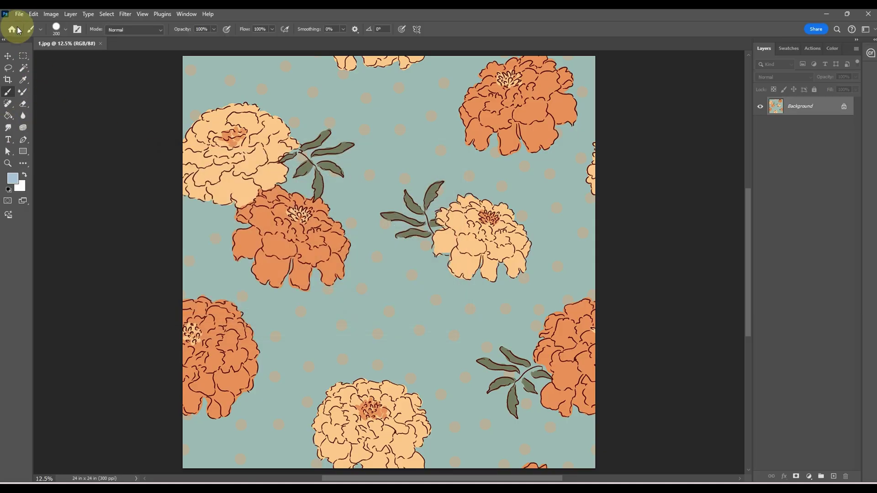
pyautogui.click(14, 14)
pyautogui.click(36, 124)
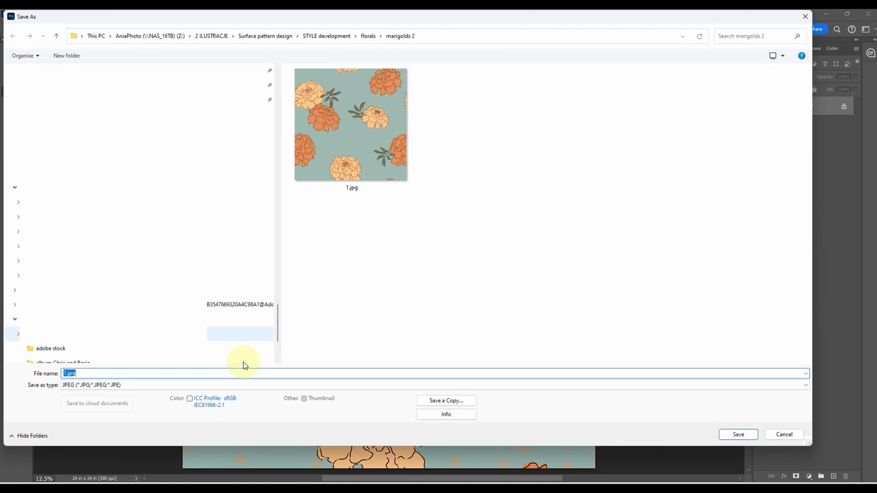
pyautogui.click(785, 435)
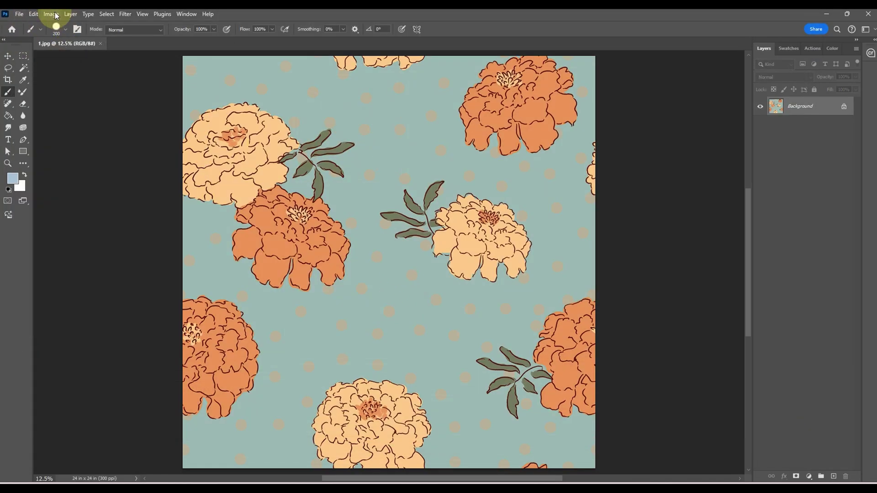
# - Resample the marigold pattern to 150 ppi, giving 3600 × 3600 px at 24 × 24 in
pyautogui.click(53, 14)
pyautogui.click(72, 80)
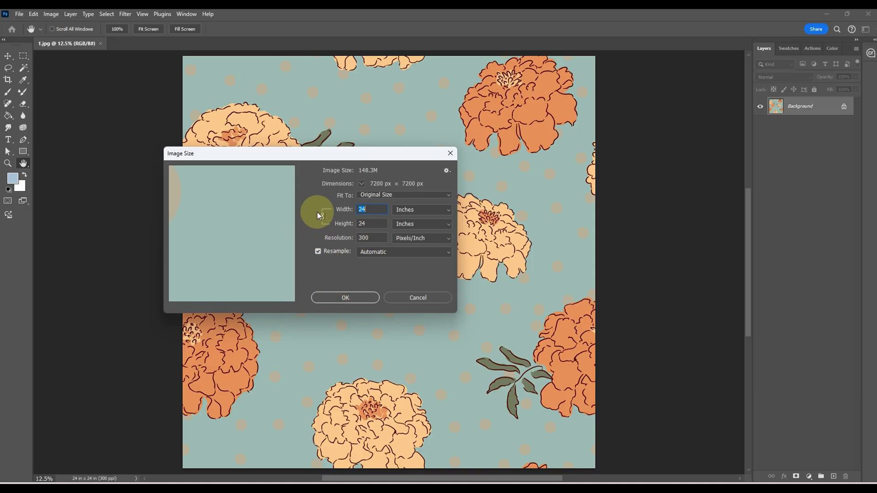
pyautogui.doubleClick(373, 237)
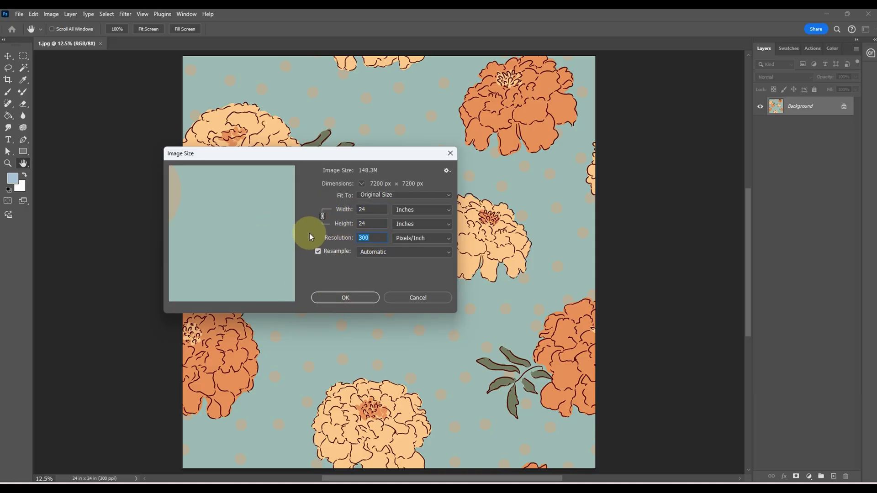
pyautogui.write('150')
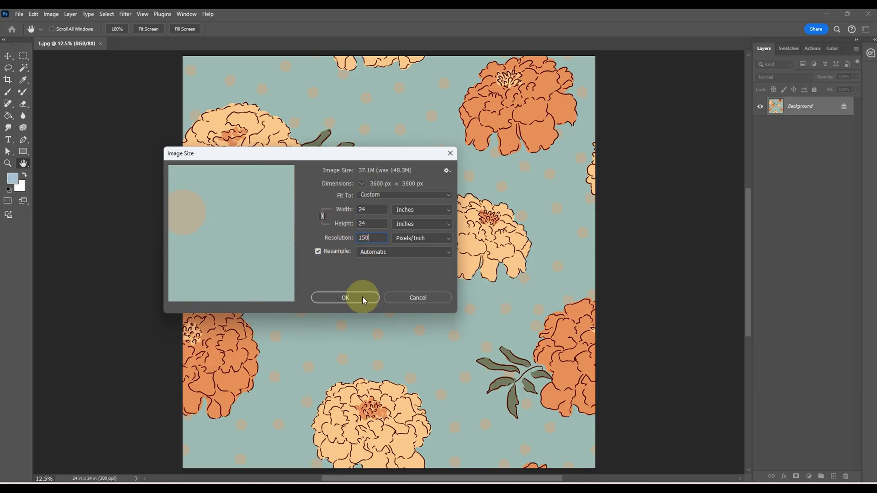
pyautogui.click(360, 294)
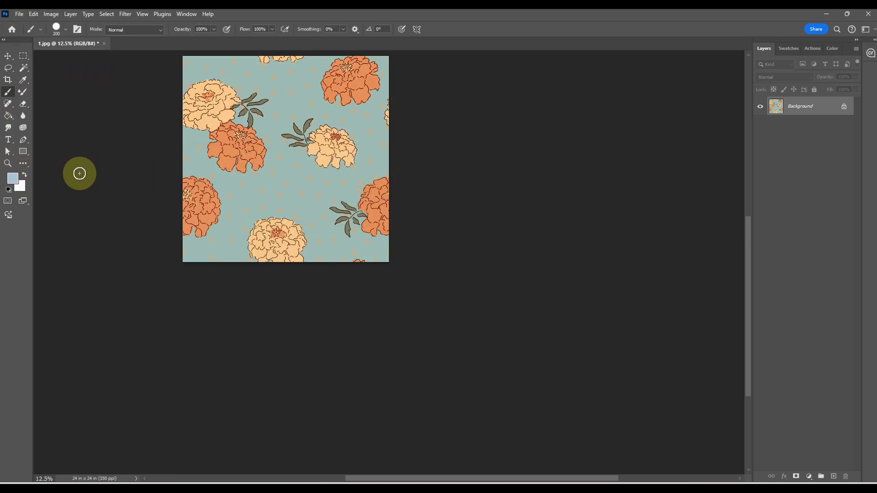
# - Save the 150 ppi pattern as 'marigold 2 Large.jpg' in the marigolds 2 folder
pyautogui.click(21, 15)
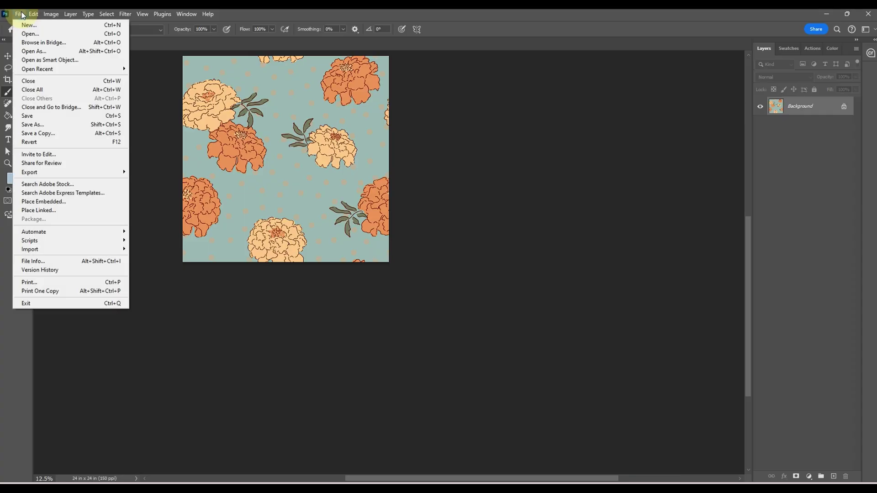
pyautogui.click(44, 126)
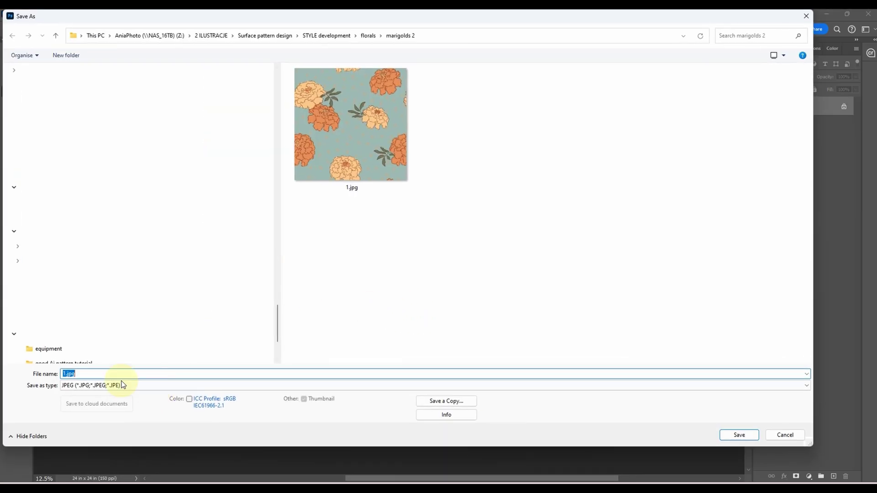
pyautogui.click(99, 374)
pyautogui.press('BackSpace')
pyautogui.press('BackSpace')
pyautogui.press('BackSpace')
pyautogui.press('BackSpace')
pyautogui.press('BackSpace')
pyautogui.write('marigold 2 Large')
pyautogui.click(739, 435)
# - Accept the Large JPEG options and shrink the pattern to 12 × 12 in at 150 ppi
pyautogui.press('Return')
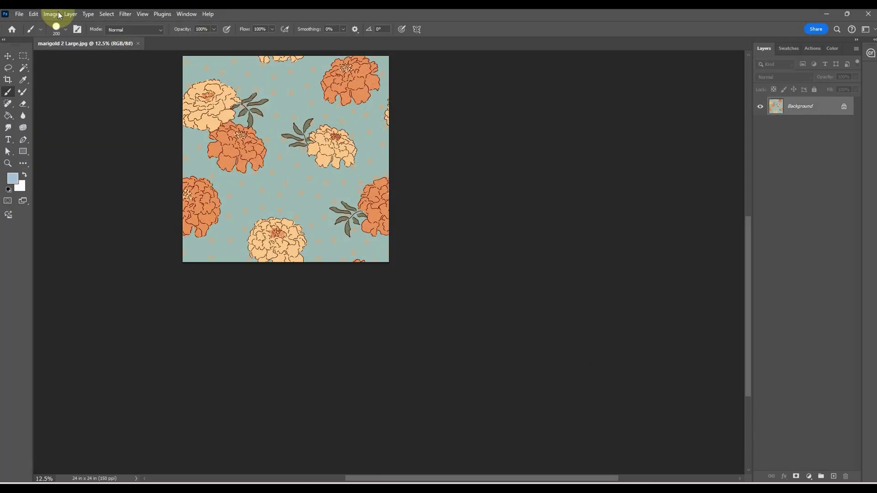
pyautogui.click(58, 14)
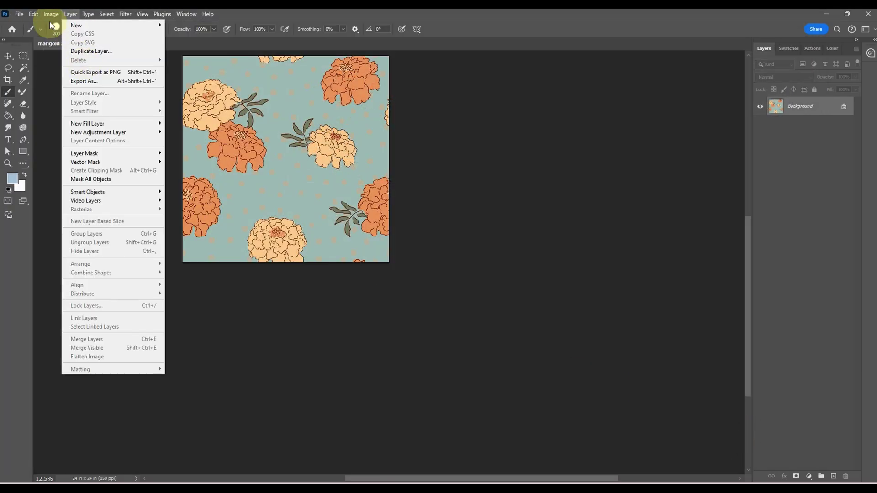
pyautogui.click(65, 79)
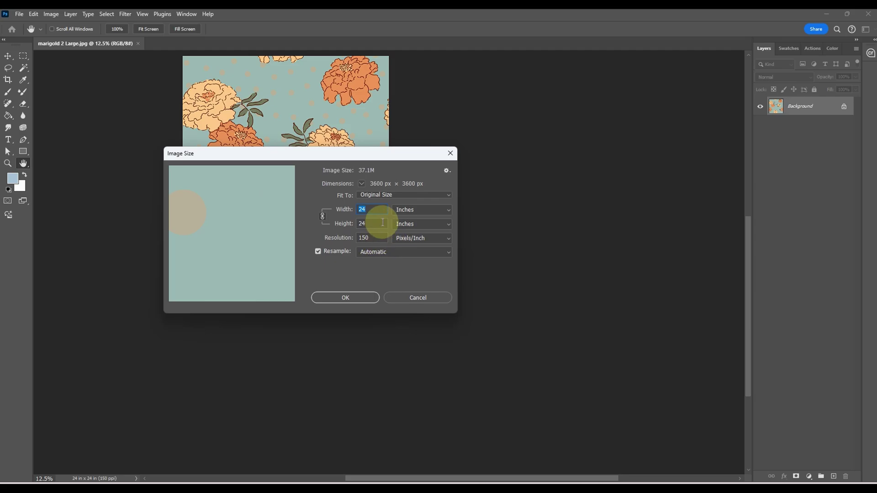
pyautogui.write('12')
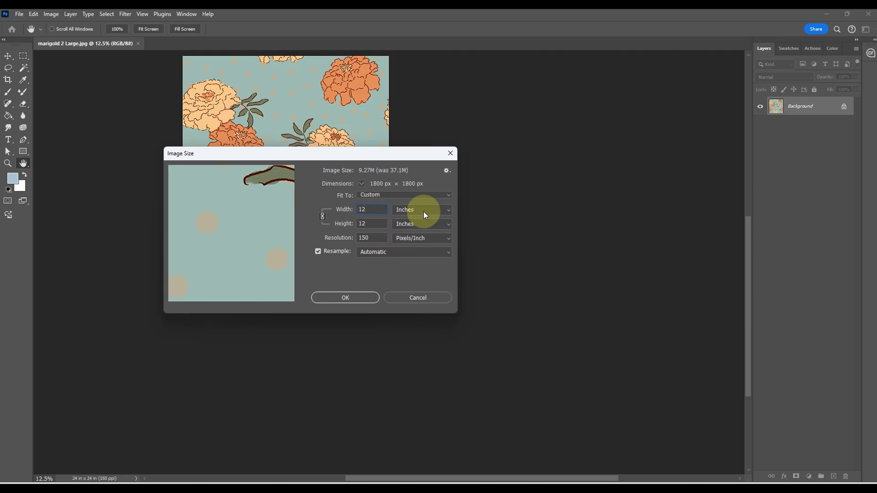
pyautogui.click(333, 299)
pyautogui.press('b')
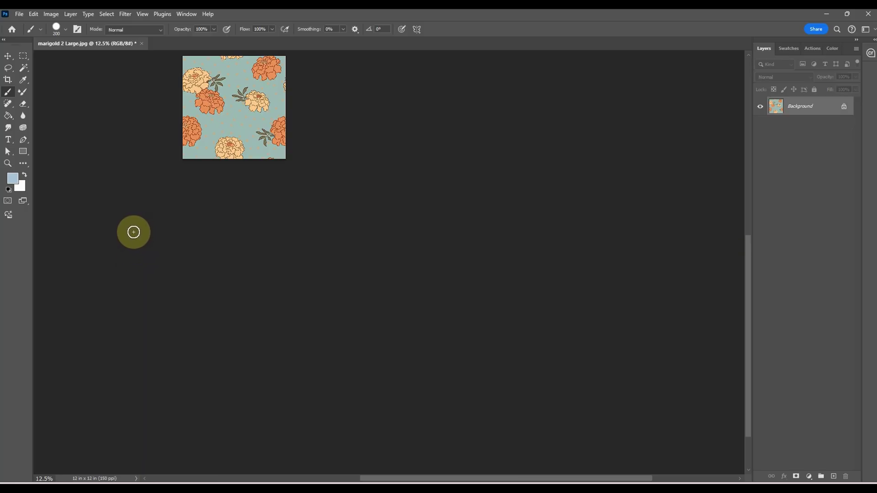
pyautogui.hotkey('ctrl', '+')
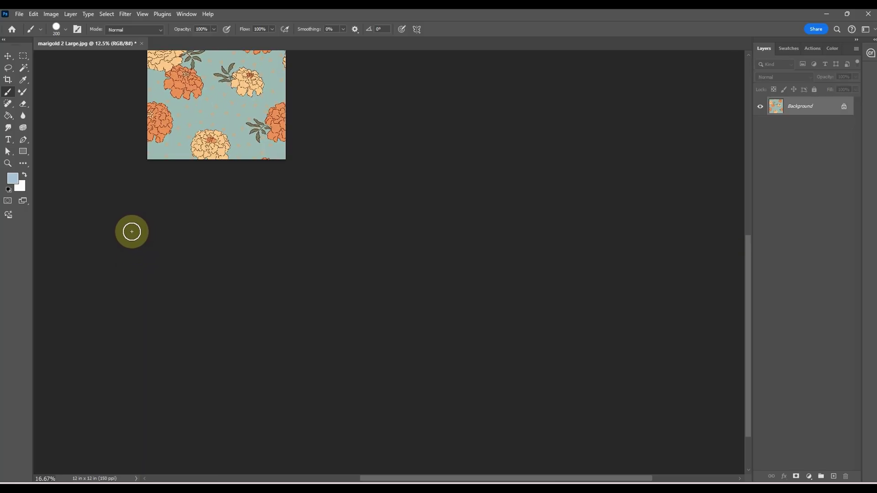
pyautogui.moveTo(249, 245); pyautogui.dragTo(276, 290)
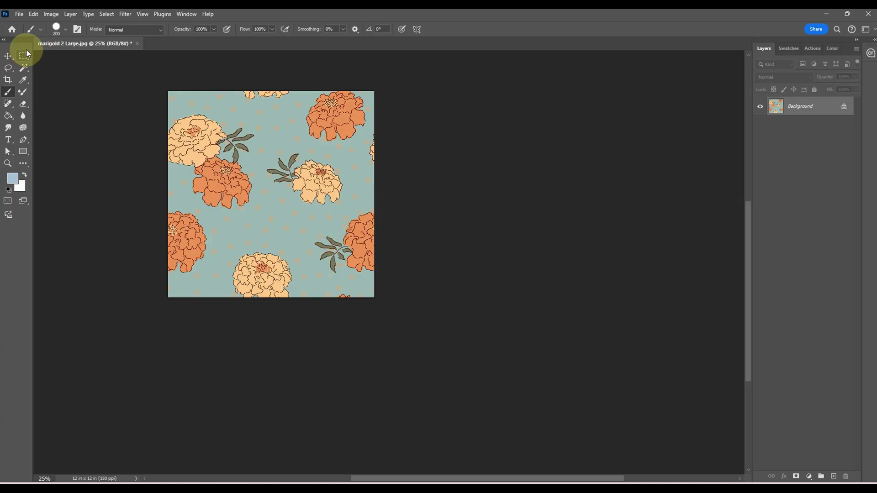
# - Save this version as 'marigold 2 Medium.jpg' with the default JPEG options
pyautogui.click(19, 14)
pyautogui.click(33, 125)
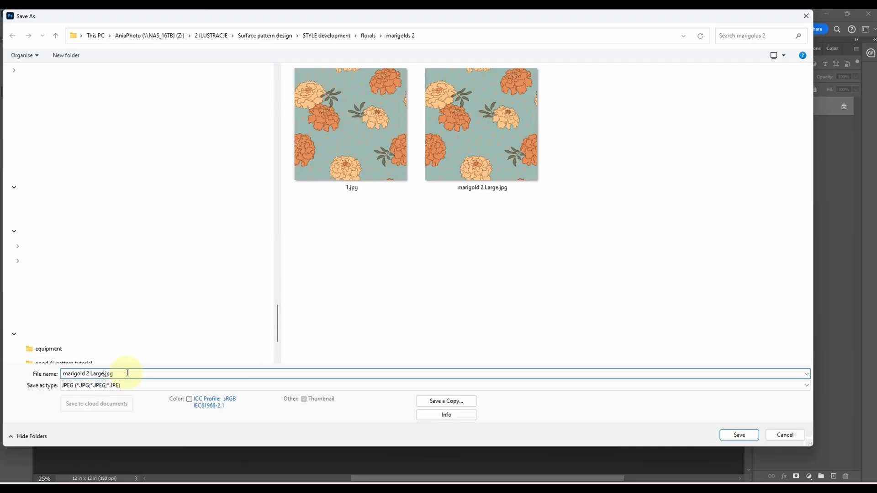
pyautogui.press('BackSpace')
pyautogui.press('BackSpace')
pyautogui.press('BackSpace')
pyautogui.press('BackSpace')
pyautogui.press('BackSpace')
pyautogui.write('Medium')
pyautogui.click(750, 434)
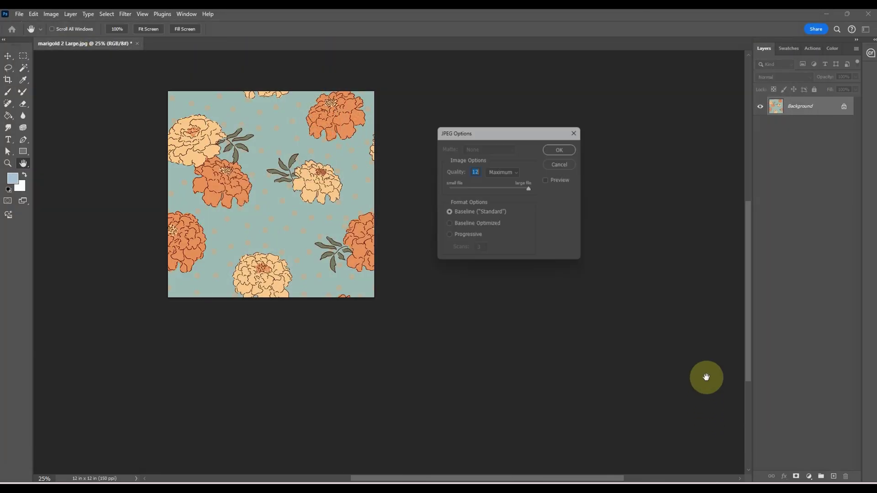
pyautogui.press('Return')
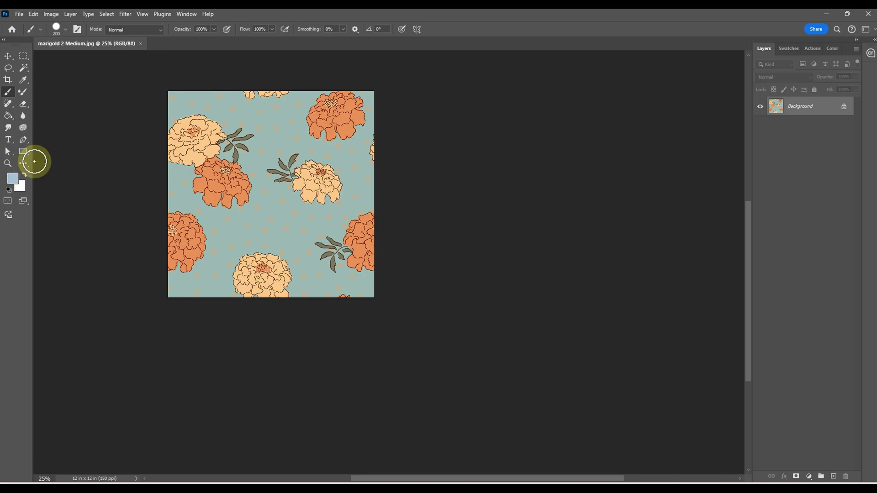
# - Resize the pattern to 4 × 4 in at 150 ppi
pyautogui.click(52, 14)
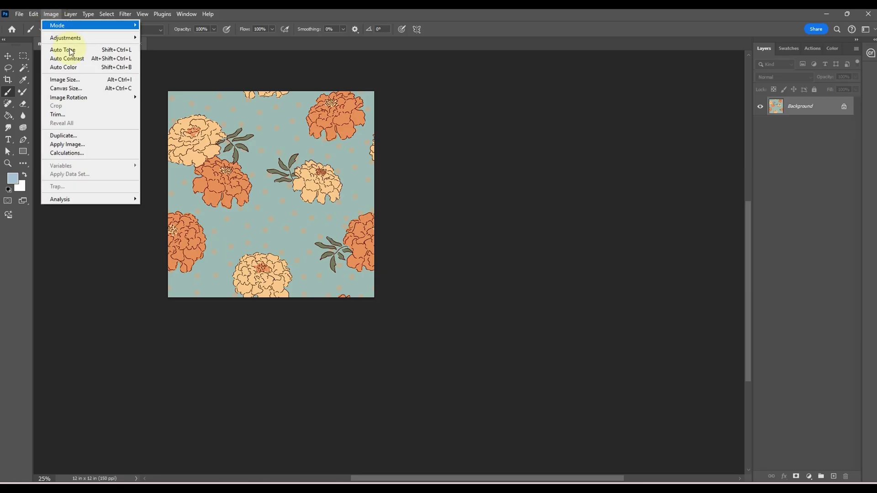
pyautogui.click(81, 80)
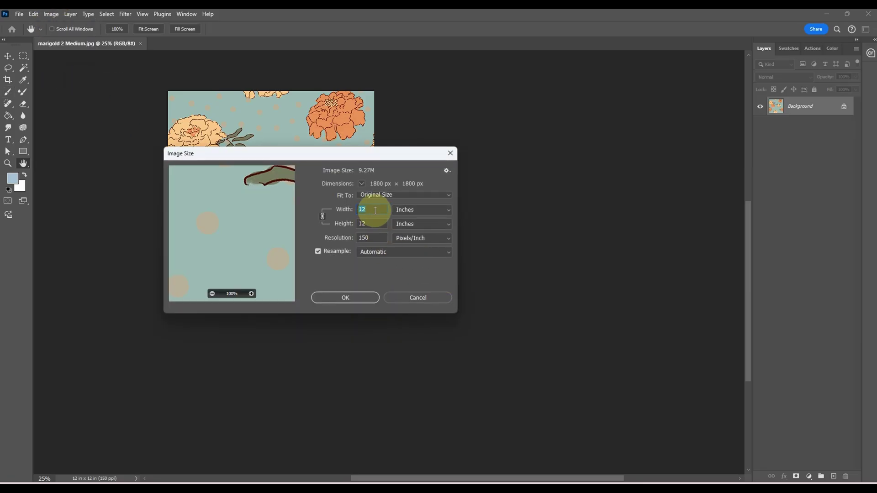
pyautogui.write('4')
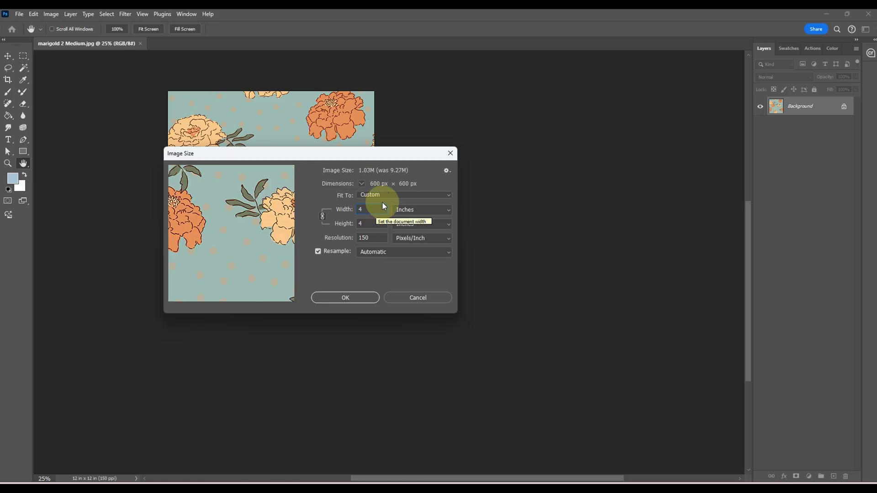
pyautogui.click(356, 297)
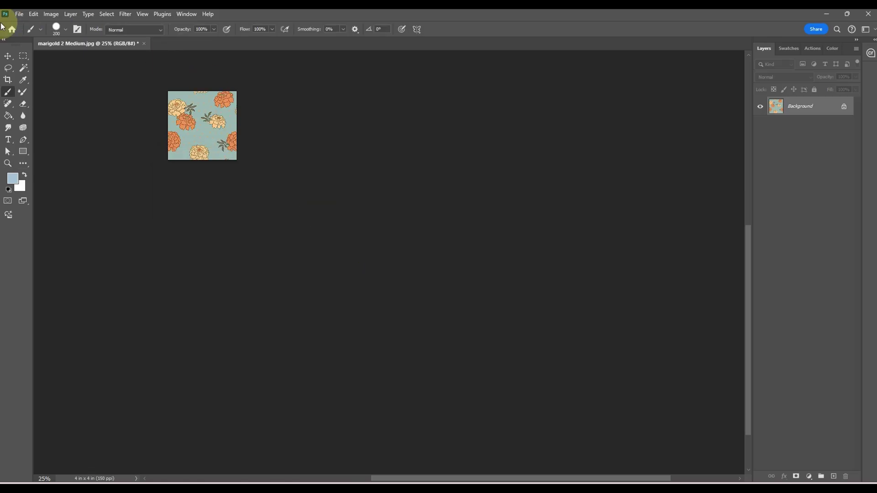
# - Save the 4 × 4 in version as 'marigold 2 Small.jpg'
pyautogui.click(19, 14)
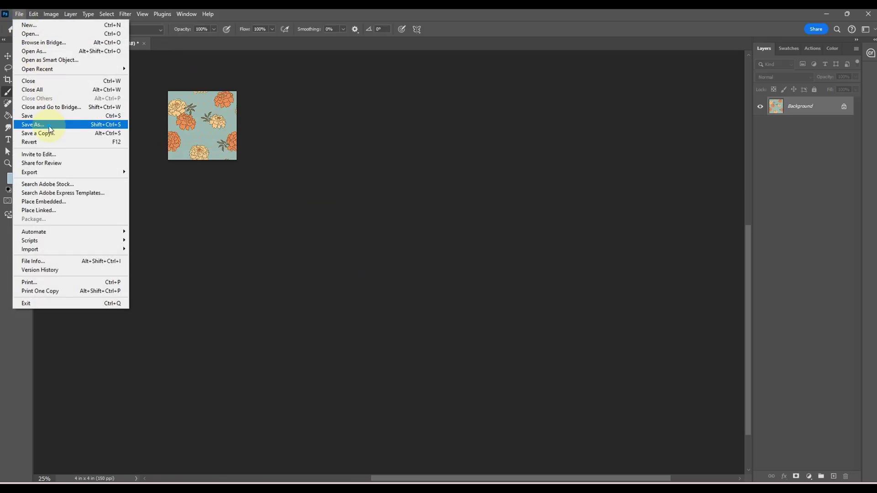
pyautogui.click(32, 124)
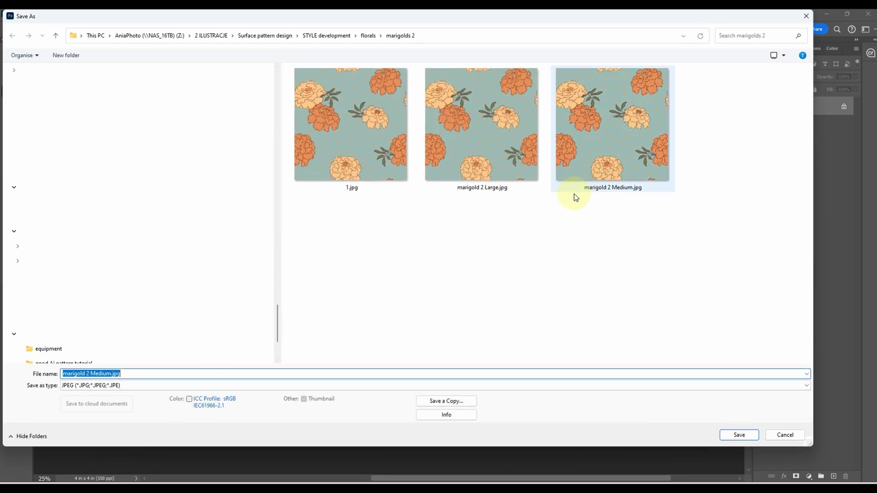
pyautogui.click(111, 371)
pyautogui.press('BackSpace')
pyautogui.press('BackSpace')
pyautogui.press('BackSpace')
pyautogui.press('BackSpace')
pyautogui.press('BackSpace')
pyautogui.press('BackSpace')
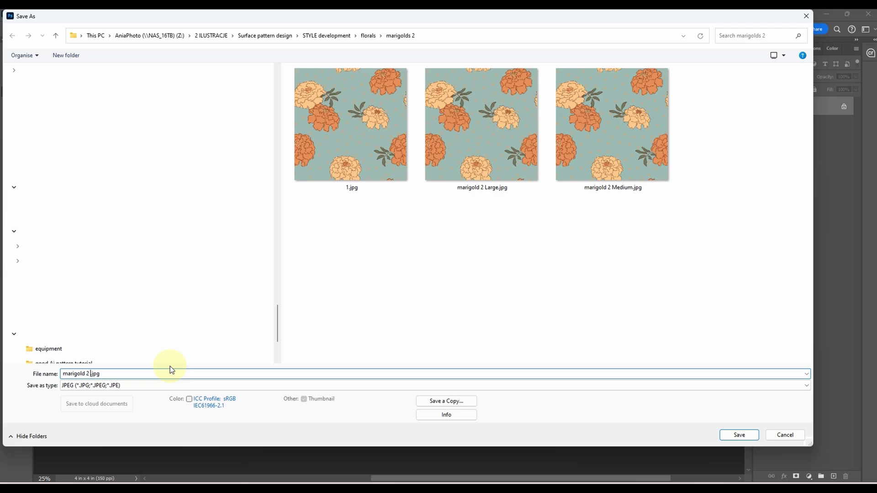
pyautogui.write('Small')
pyautogui.click(742, 435)
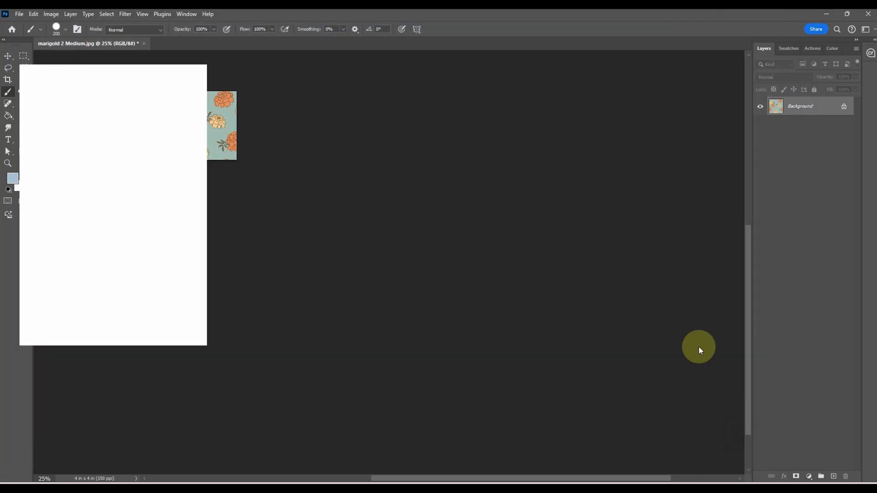
# - Confirm the Small JPEG options and open Upload Your Design from the Spoonflower account menu
pyautogui.press('Return')
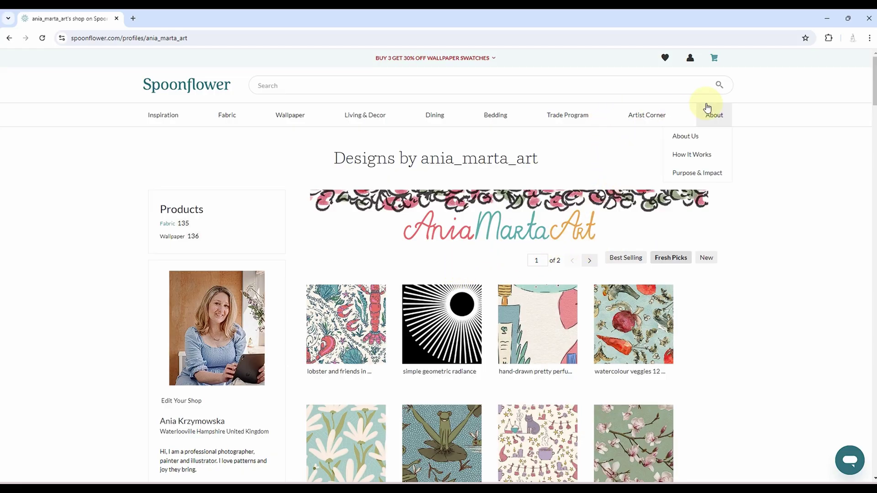
pyautogui.click(851, 19)
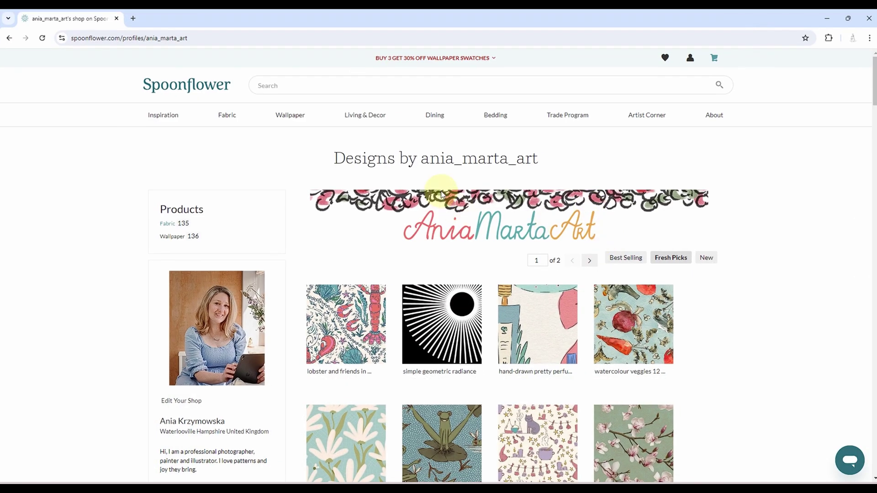
pyautogui.moveTo(219, 116)
pyautogui.click(691, 58)
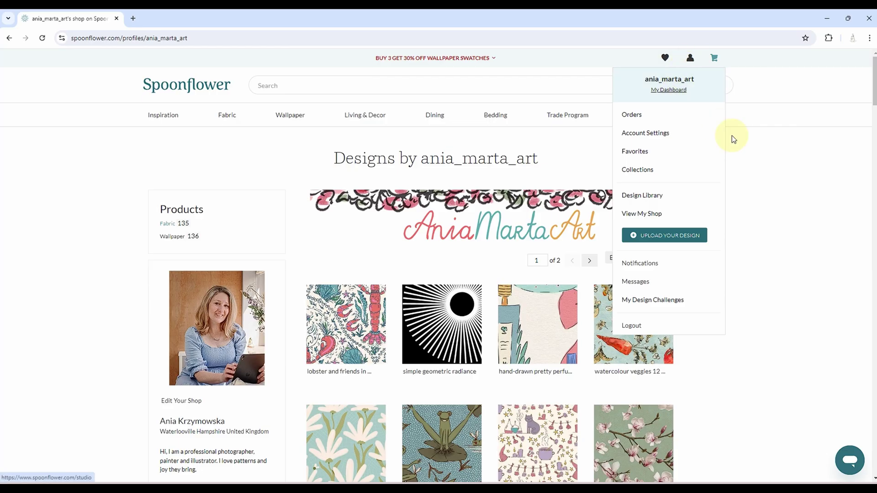
pyautogui.moveTo(690, 58)
pyautogui.click(685, 238)
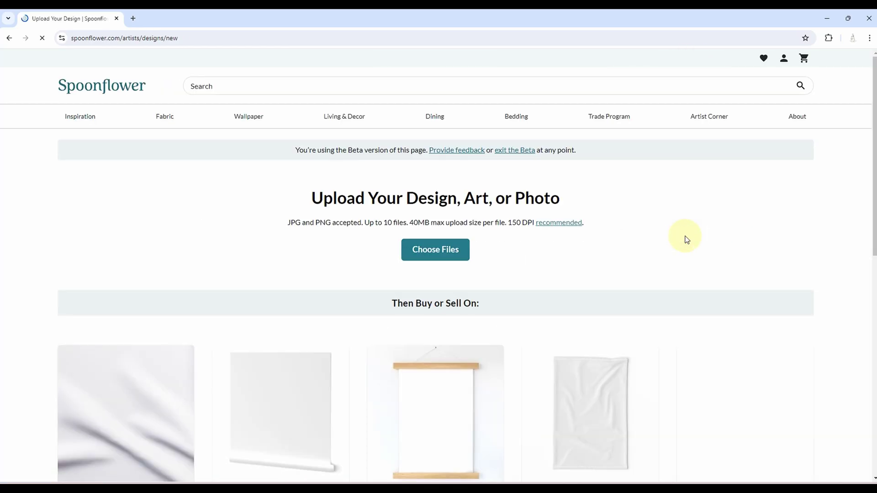
# - Select the marigold 2 Large, Medium and Small JPGs for upload
pyautogui.click(439, 249)
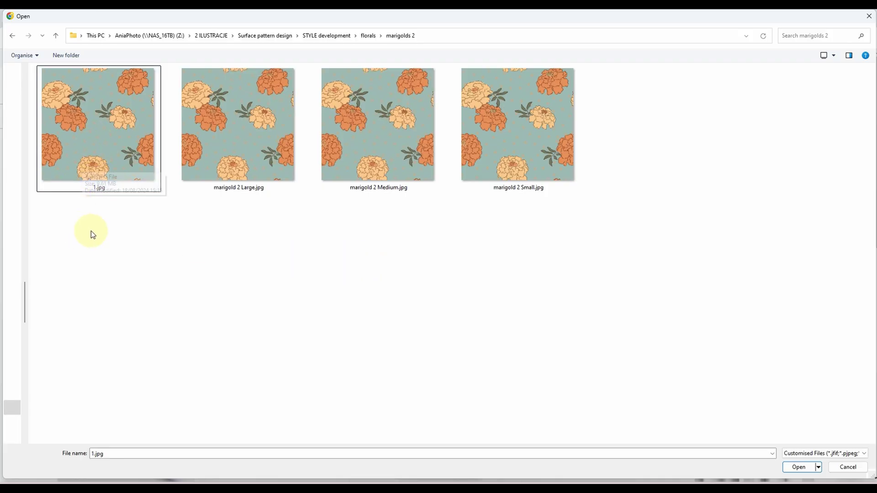
pyautogui.click(264, 152)
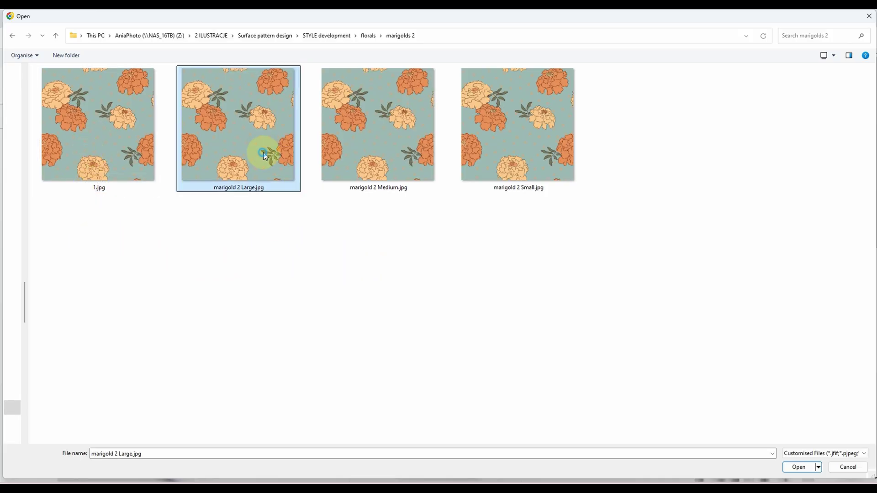
pyautogui.keyDown('ctrl'); pyautogui.click(382, 143); pyautogui.keyUp('ctrl')
pyautogui.keyDown('ctrl'); pyautogui.click(548, 140); pyautogui.keyUp('ctrl')
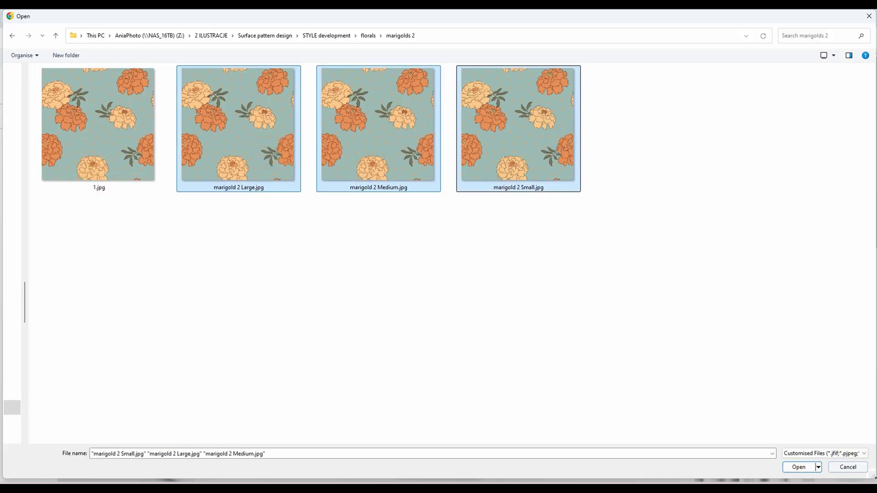
pyautogui.click(799, 466)
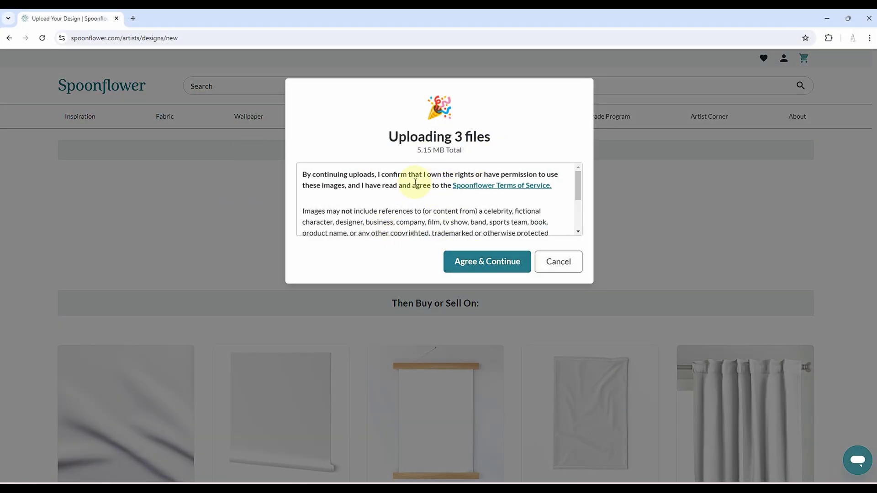
# - Agree to the upload terms and review the three uploaded designs (3600, 1800, 600 px)
pyautogui.scroll(-3, 414, 184)
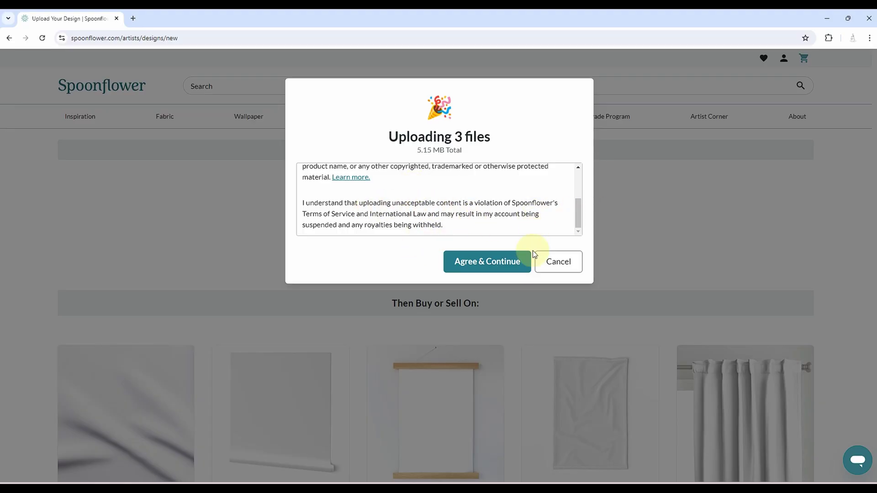
pyautogui.click(498, 264)
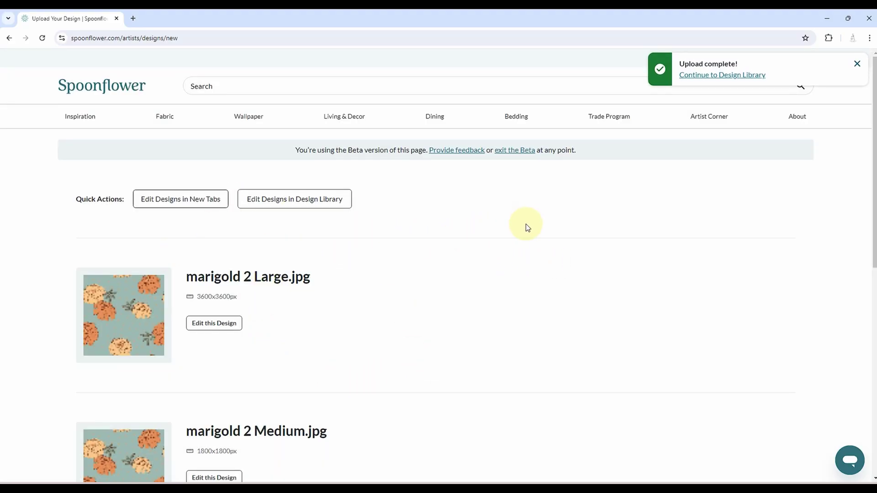
pyautogui.scroll(-5, 305, 302)
pyautogui.scroll(-4, 303, 298)
pyautogui.scroll(9, 382, 258)
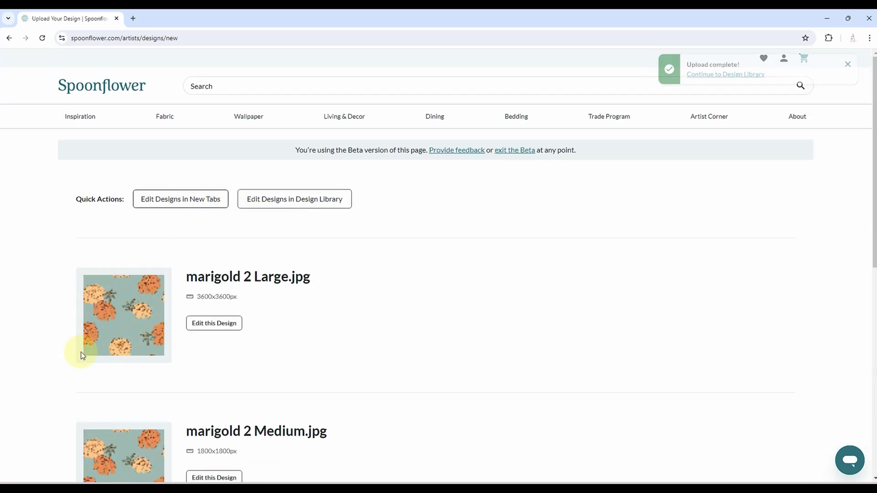
pyautogui.scroll(-4, 95, 349)
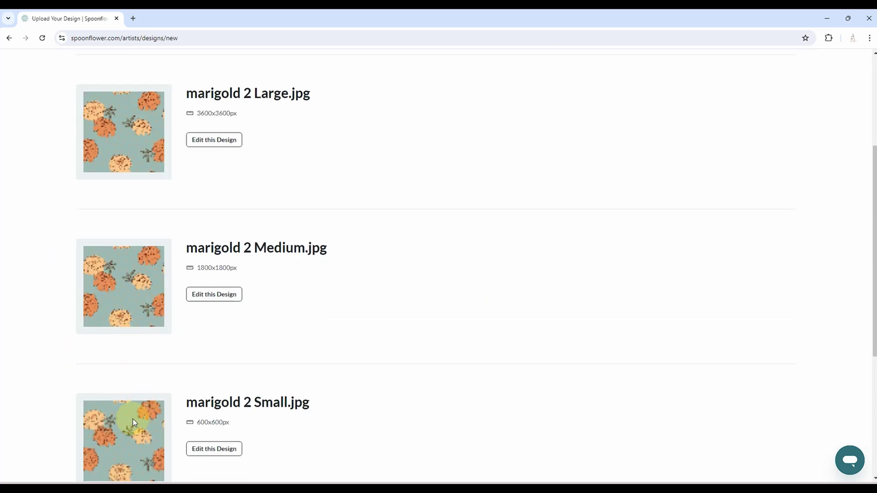
pyautogui.scroll(-3, 515, 254)
pyautogui.scroll(7, 510, 259)
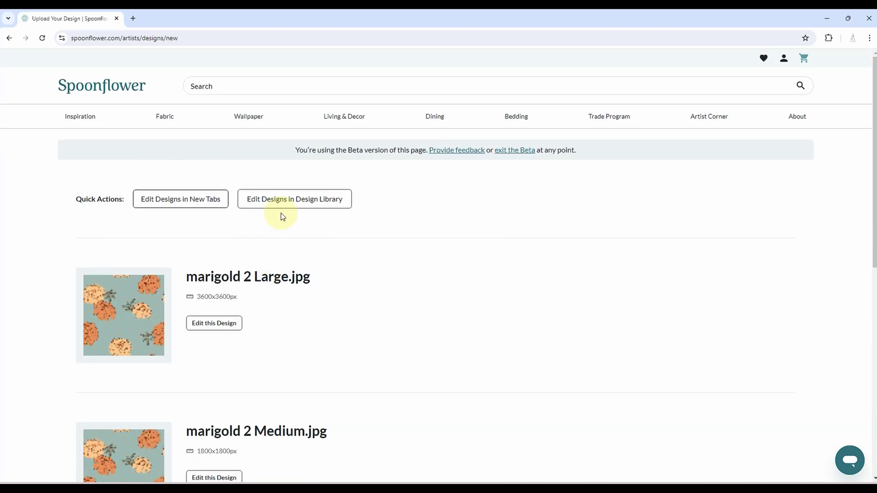
# - Open the Design Library and change each Marigold 2 thumbnail from Fat Quarter to Swatch
pyautogui.click(305, 201)
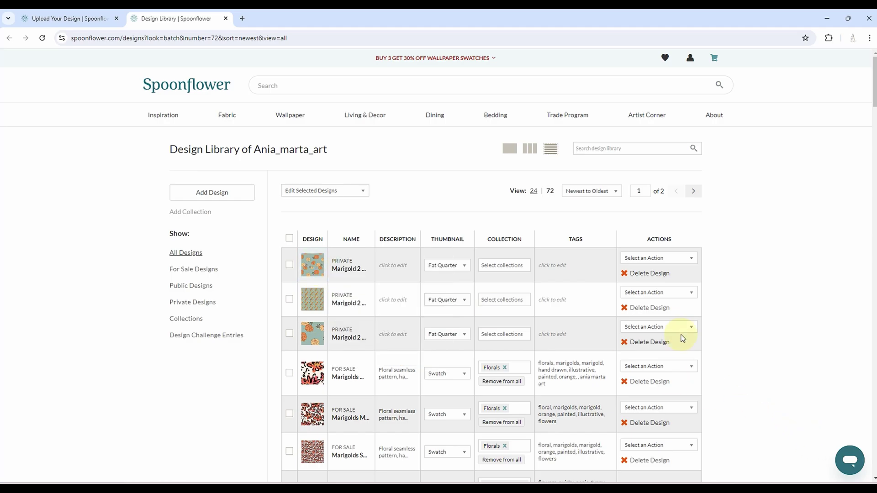
pyautogui.click(455, 266)
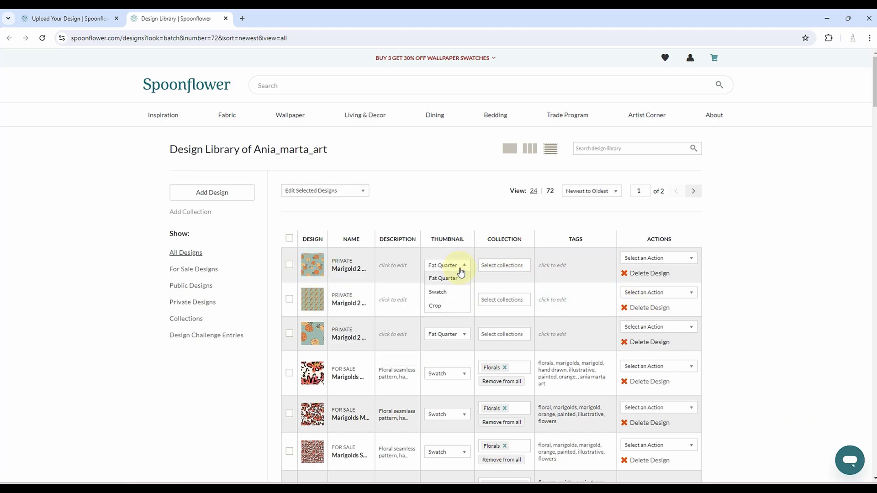
pyautogui.click(453, 293)
pyautogui.click(453, 299)
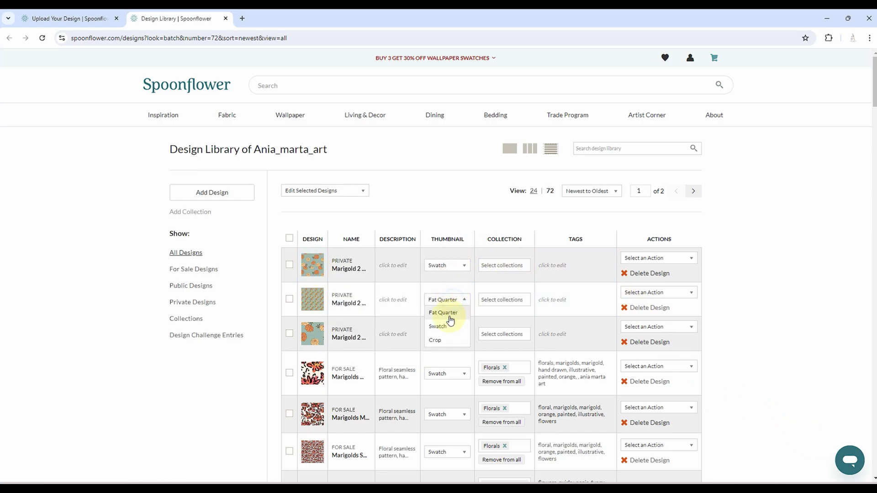
pyautogui.click(450, 323)
pyautogui.click(447, 337)
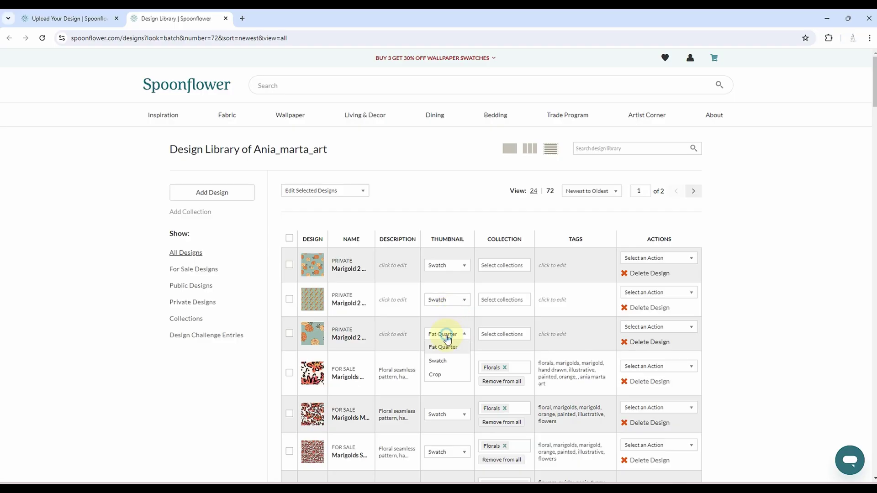
pyautogui.click(446, 361)
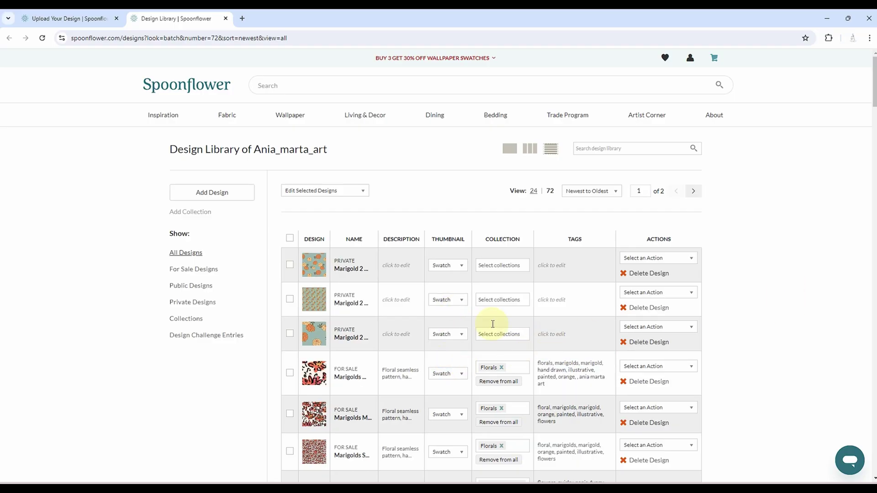
# - Give the first design the description 'Floral pattern, hand drawn marigold flowers, orange and blue' and copy it
pyautogui.click(400, 267)
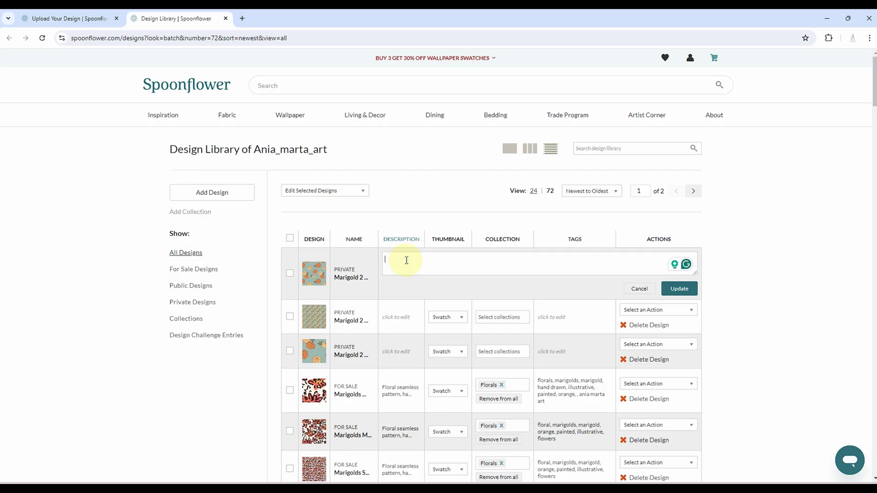
pyautogui.write('Flo')
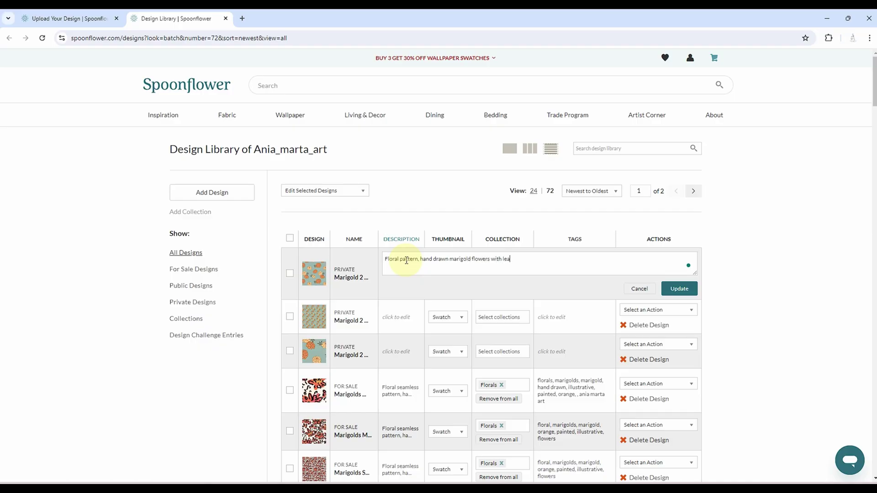
pyautogui.press('BackSpace')
pyautogui.press('BackSpace')
pyautogui.press('BackSpace')
pyautogui.write(', orange')
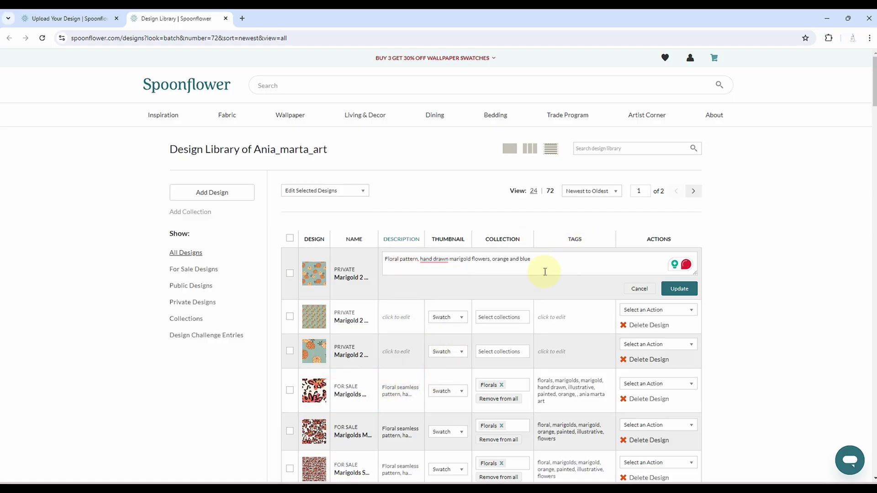
pyautogui.moveTo(545, 272); pyautogui.dragTo(384, 262)
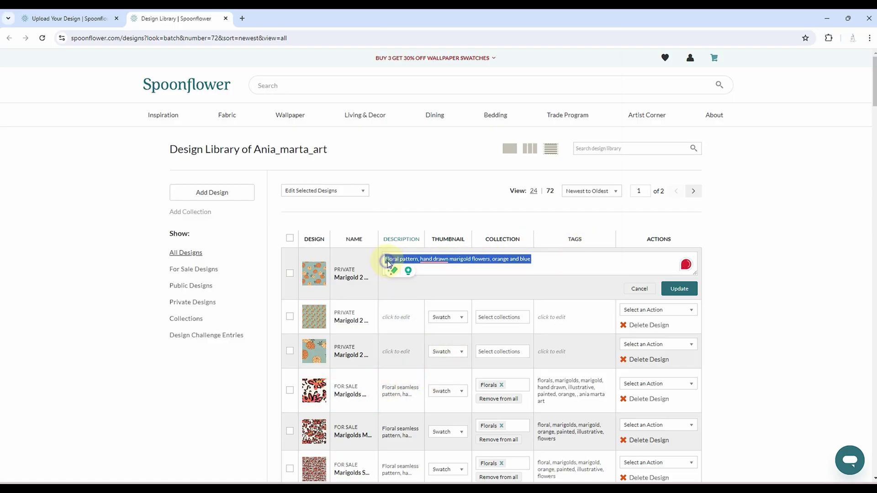
pyautogui.rightClick(387, 264)
pyautogui.click(412, 78)
pyautogui.click(681, 288)
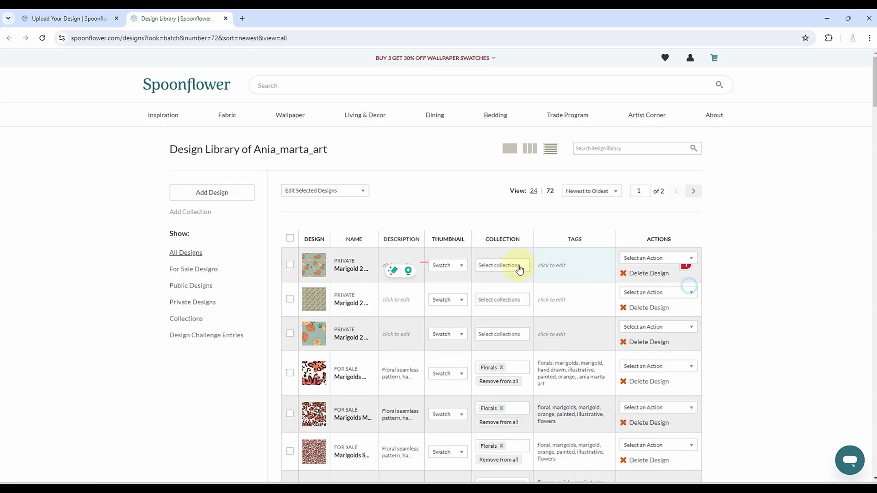
# - Paste the same description into the second and third designs and save each
pyautogui.click(396, 301)
pyautogui.rightClick(397, 298)
pyautogui.click(418, 194)
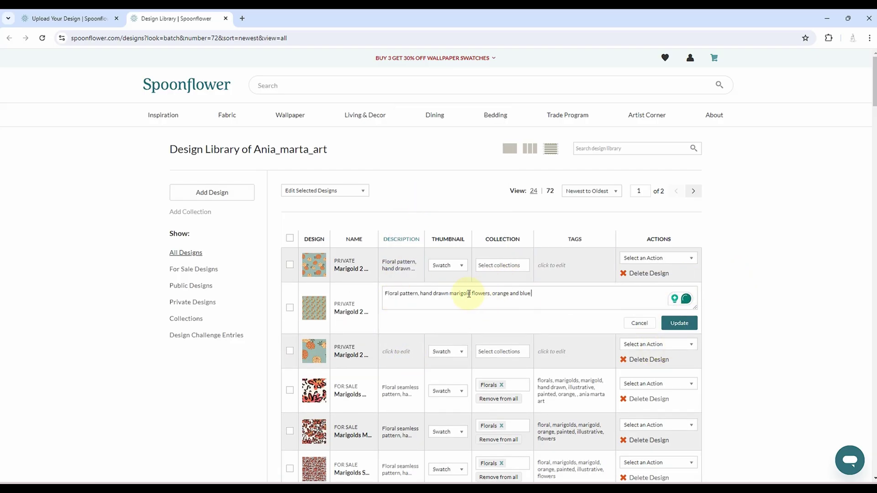
pyautogui.click(679, 323)
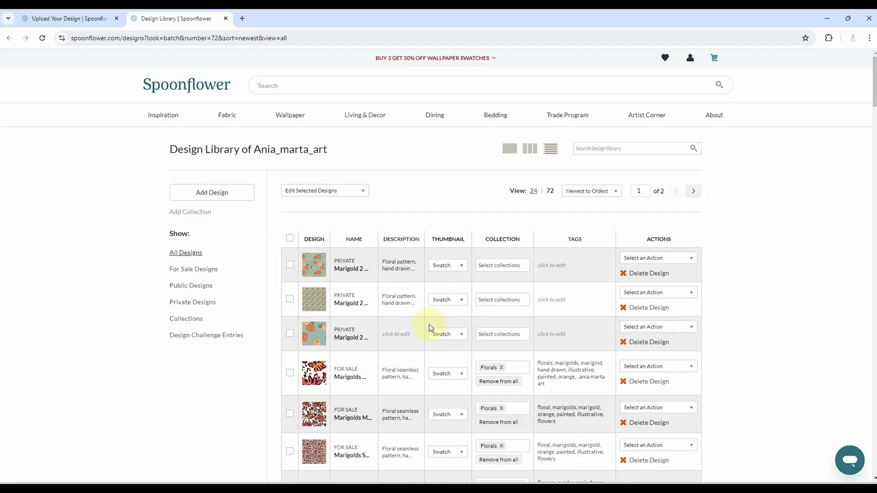
pyautogui.click(395, 334)
pyautogui.rightClick(411, 331)
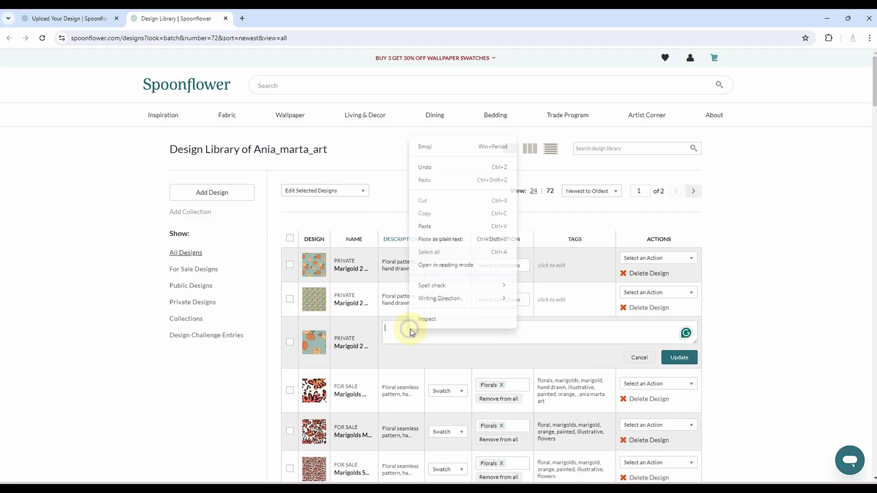
pyautogui.click(427, 226)
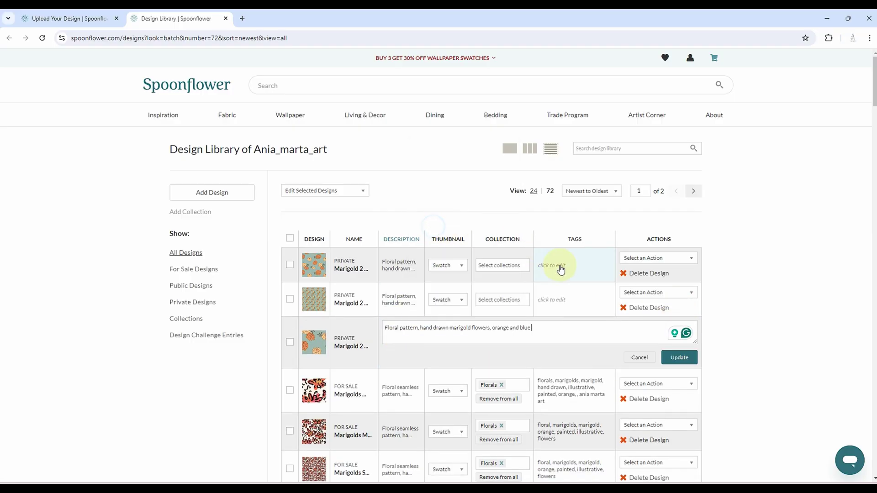
pyautogui.click(680, 359)
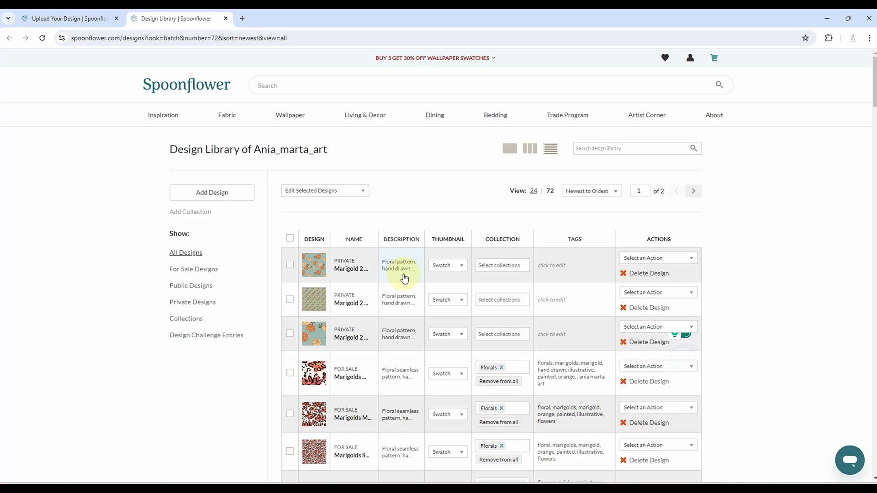
pyautogui.click(519, 266)
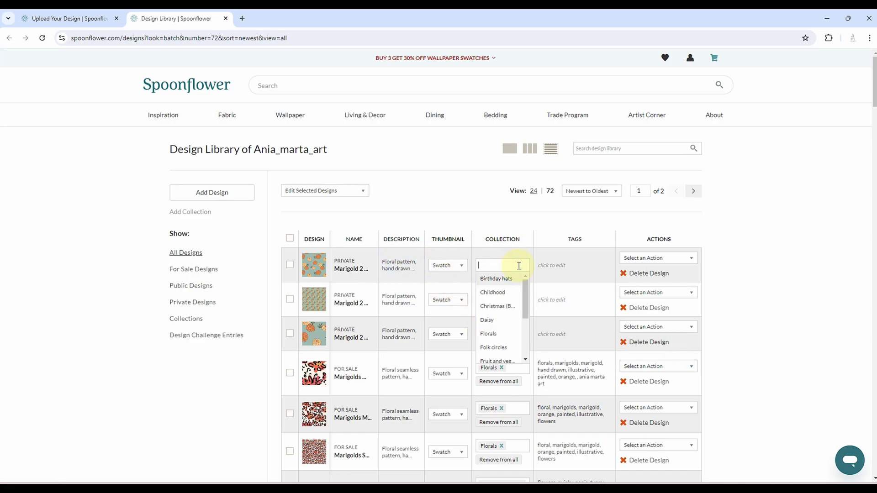
pyautogui.rightClick(181, 322)
pyautogui.click(192, 327)
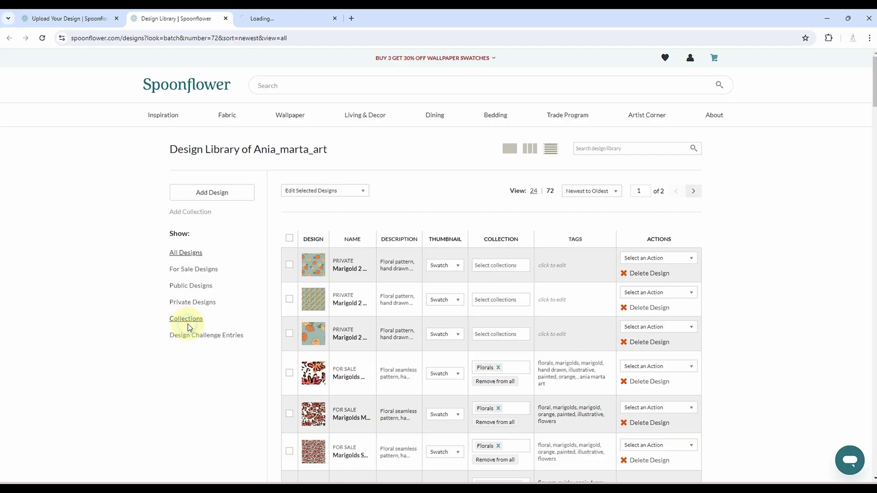
pyautogui.click(276, 21)
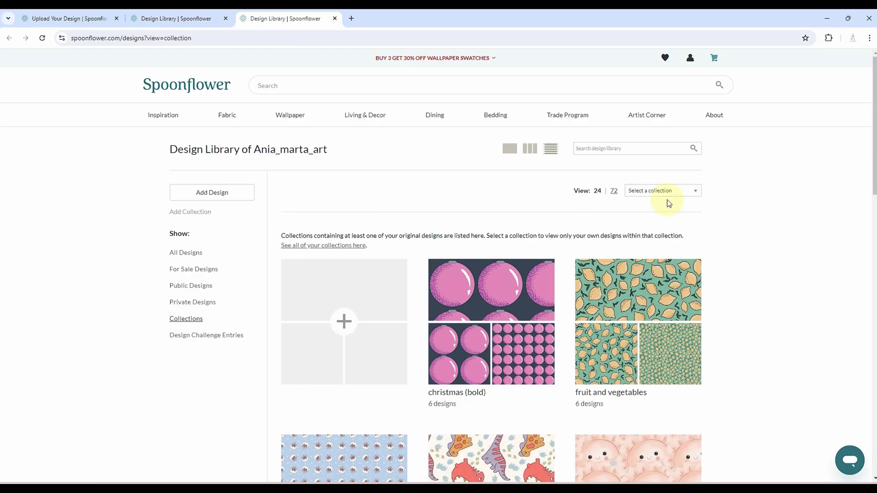
pyautogui.click(344, 321)
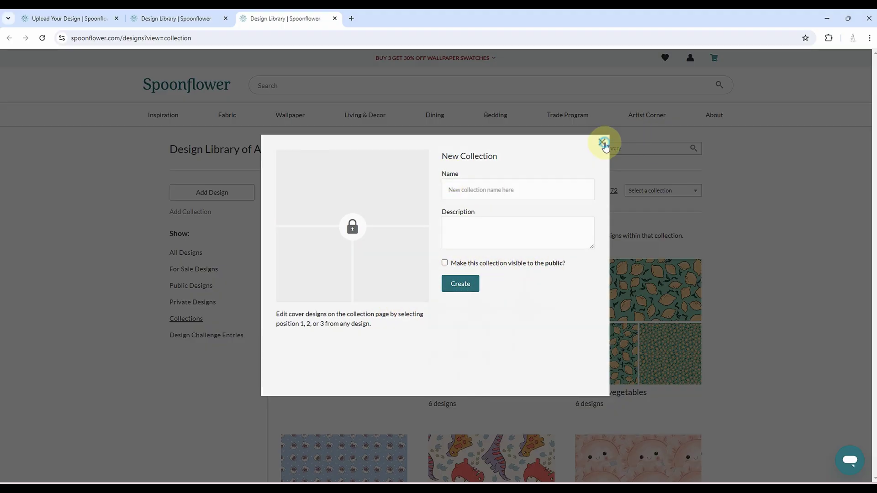
pyautogui.click(601, 142)
pyautogui.scroll(-5, 636, 182)
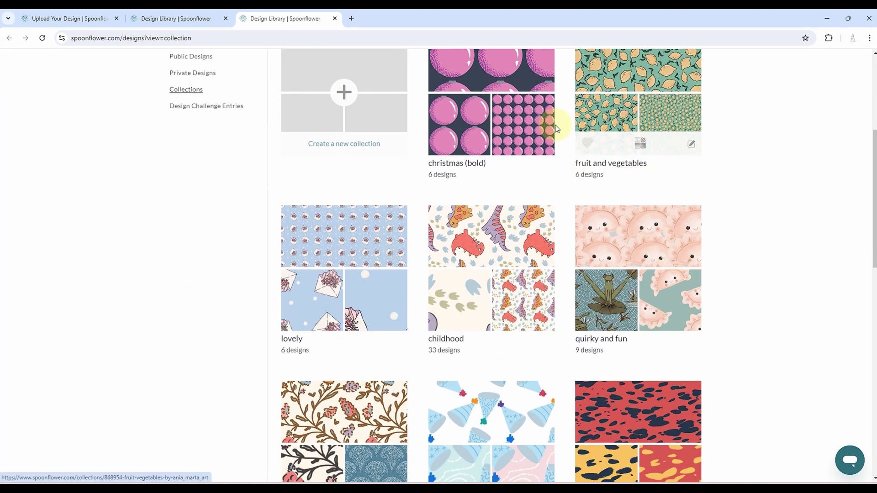
pyautogui.scroll(1, 555, 137)
pyautogui.scroll(-5, 593, 274)
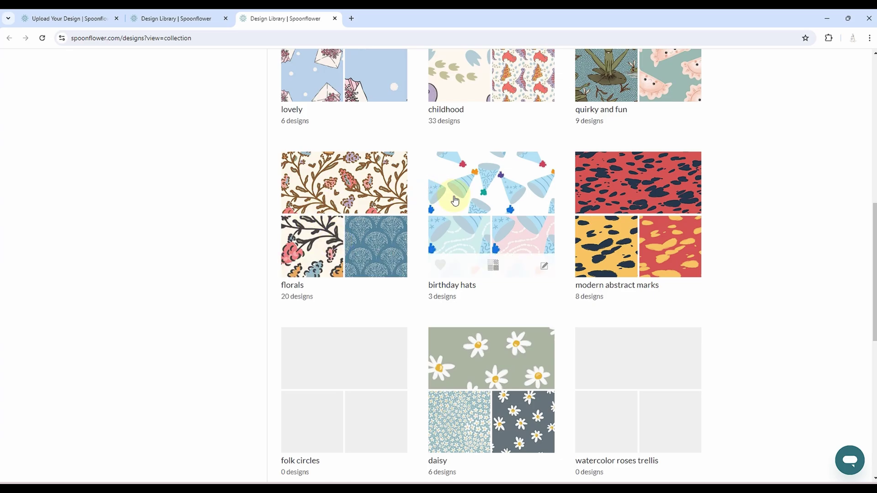
pyautogui.scroll(-3, 694, 247)
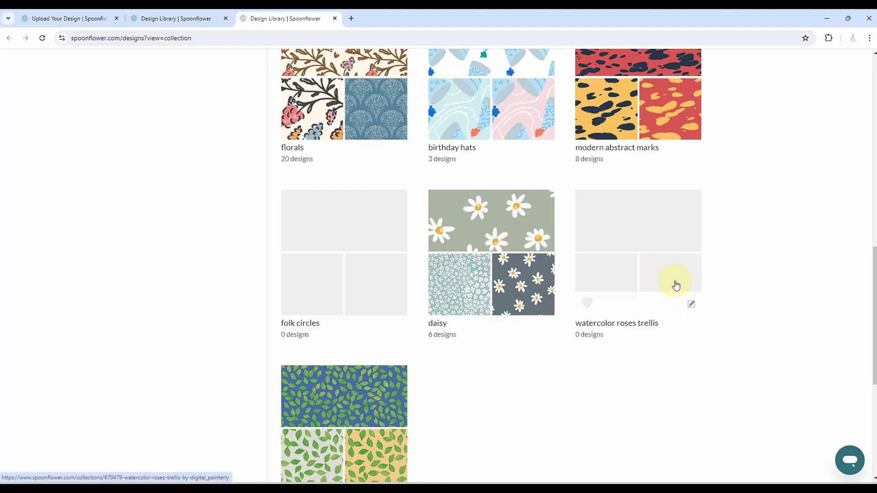
pyautogui.scroll(-4, 677, 287)
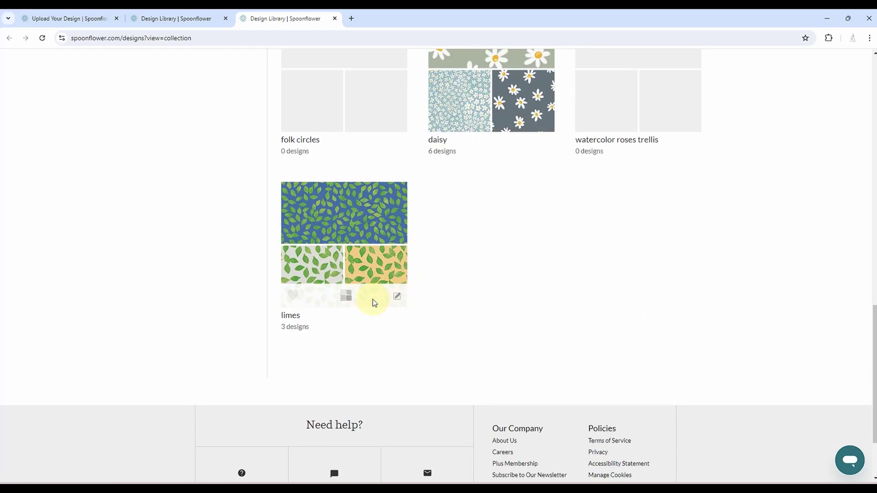
pyautogui.scroll(8, 372, 301)
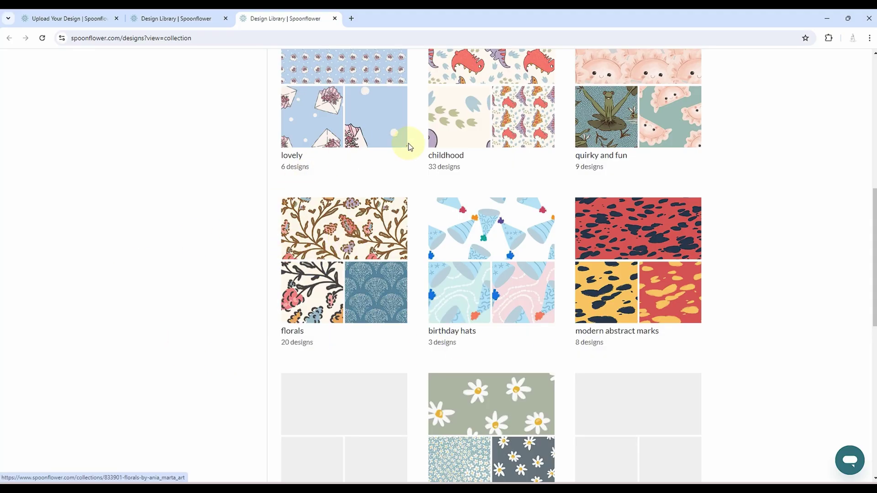
pyautogui.scroll(4, 675, 223)
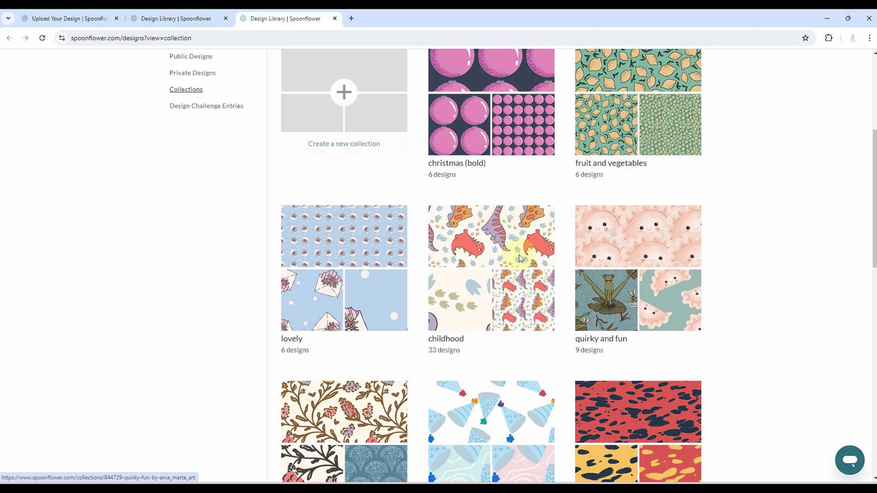
pyautogui.scroll(4, 366, 235)
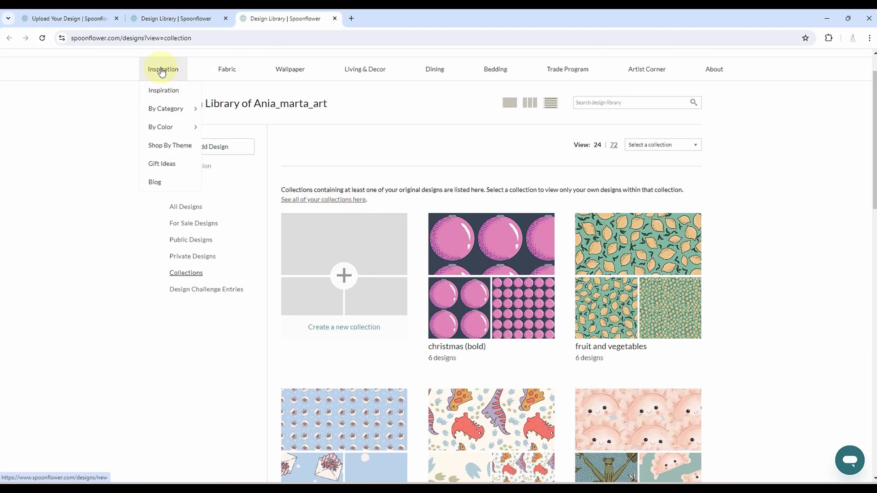
# - In the All Designs table, put each of the three Marigold 2 designs in the Florals collection
pyautogui.click(179, 19)
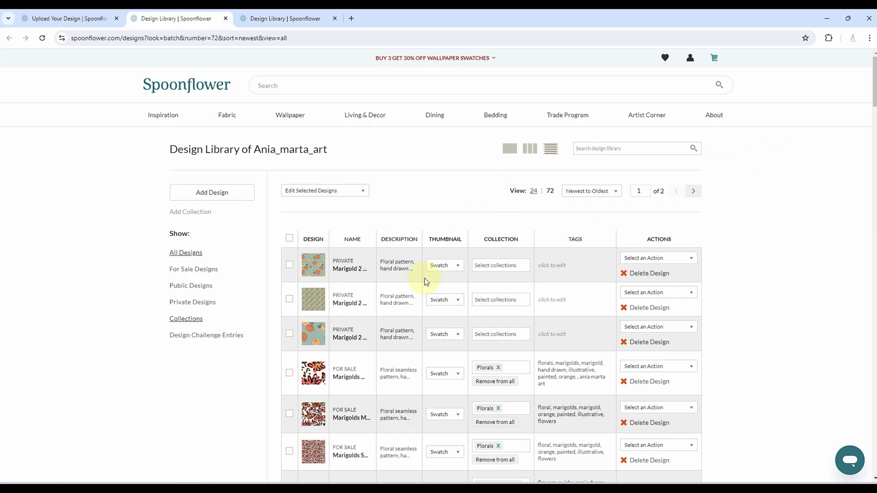
pyautogui.click(513, 260)
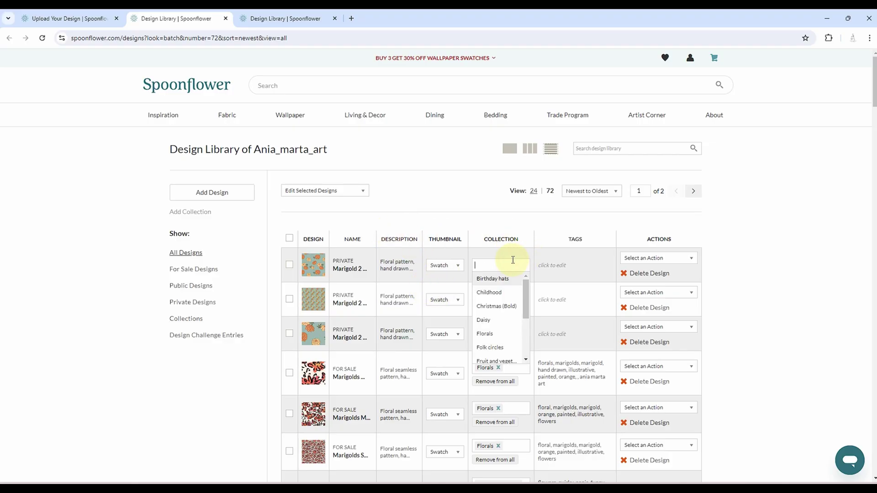
pyautogui.click(494, 334)
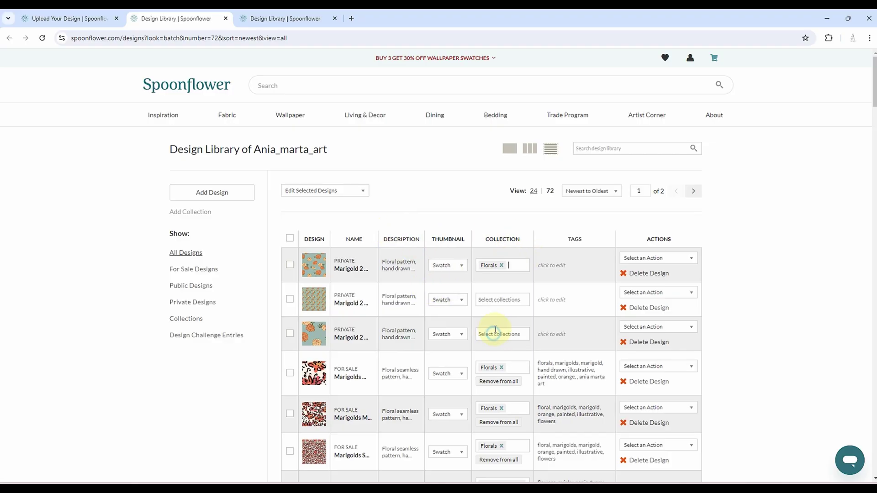
pyautogui.click(494, 300)
pyautogui.click(489, 368)
pyautogui.click(501, 334)
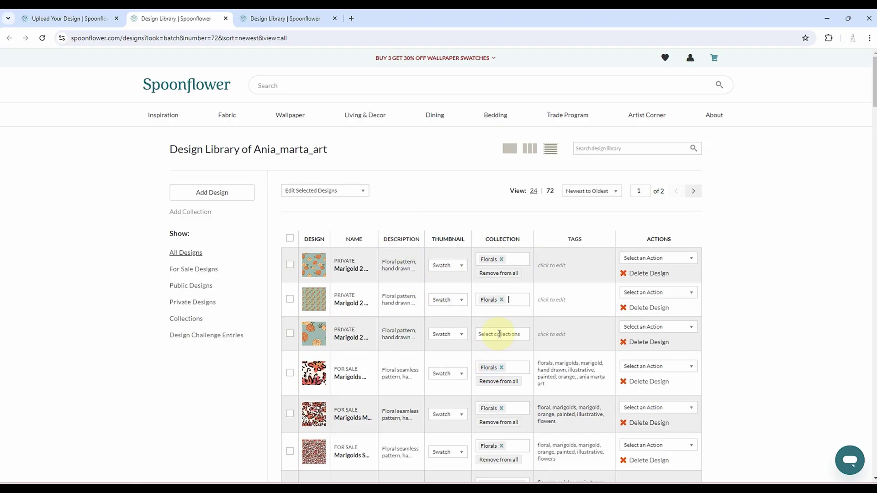
pyautogui.click(496, 399)
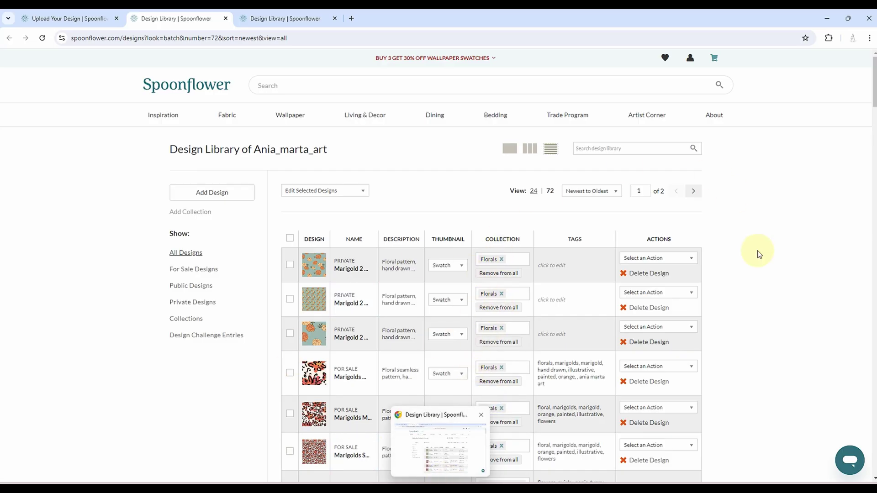
pyautogui.click(563, 263)
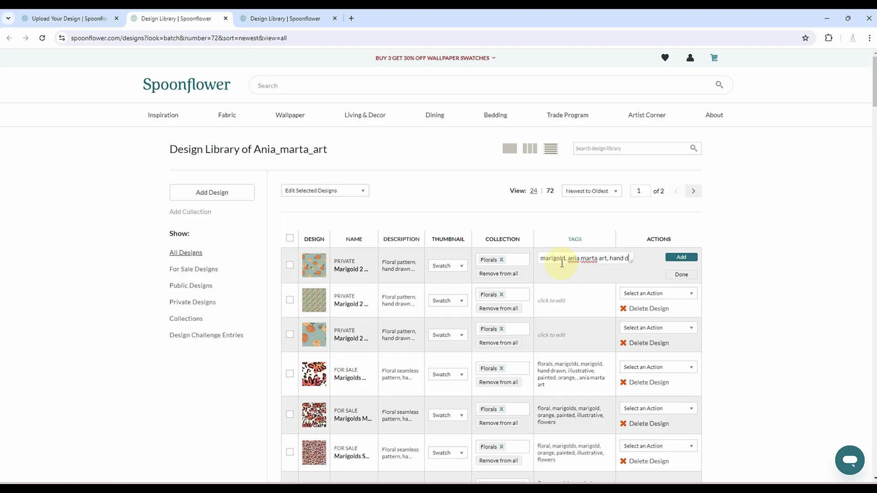
# - Tag the first design with marigold, the shop-name tag, hand drawn, orange, teal, floral, botanical, and copy the tags
pyautogui.write('rawn, orange, te')
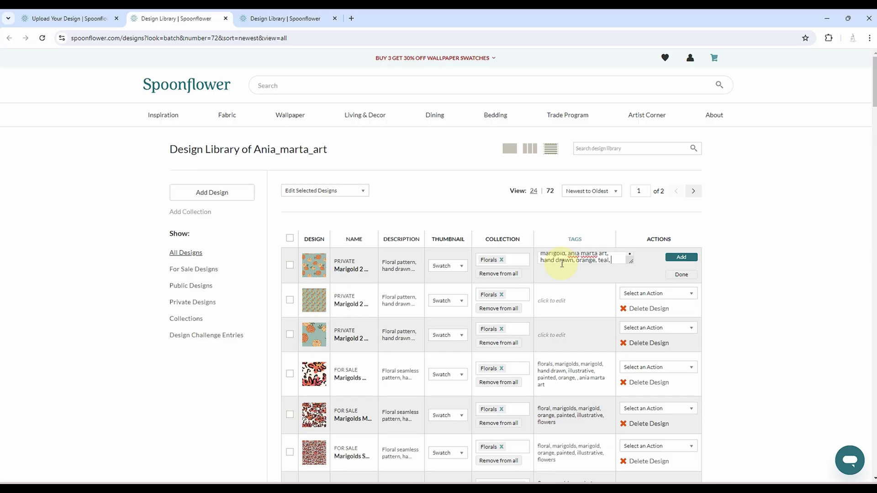
pyautogui.write('al, botanical,')
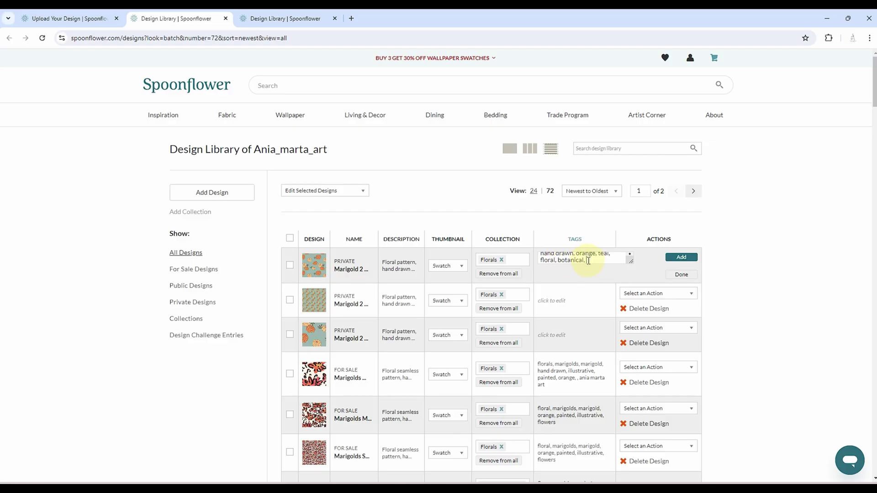
pyautogui.hotkey('ctrl', 'a')
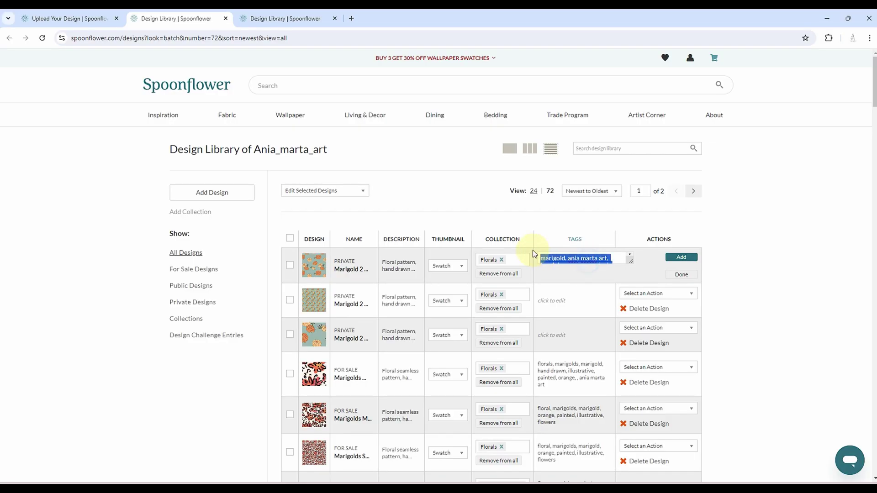
pyautogui.rightClick(576, 260)
pyautogui.click(603, 76)
# - Paste the copied tags into the second and third designs and save the tags
pyautogui.click(558, 302)
pyautogui.rightClick(562, 290)
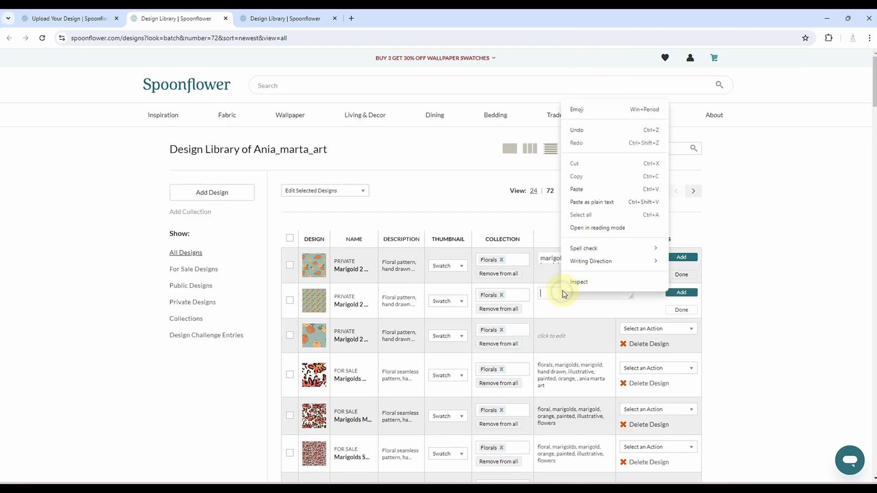
pyautogui.click(576, 189)
pyautogui.click(565, 334)
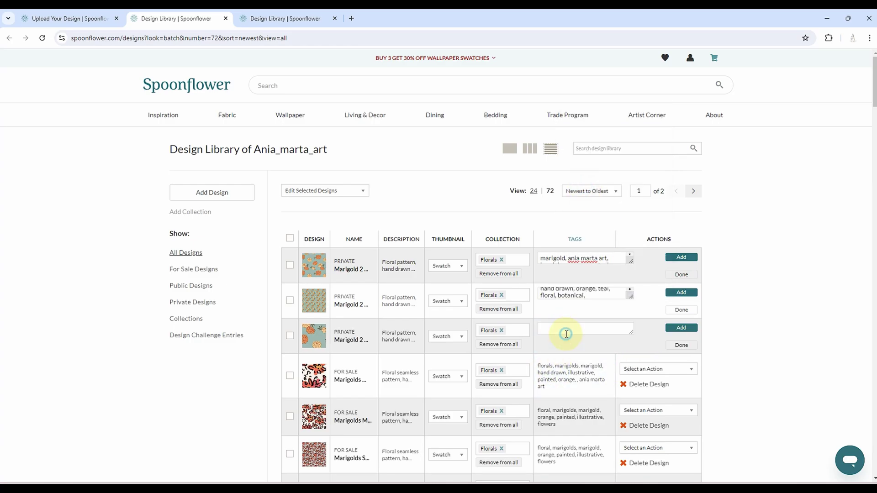
pyautogui.rightClick(566, 332)
pyautogui.click(580, 239)
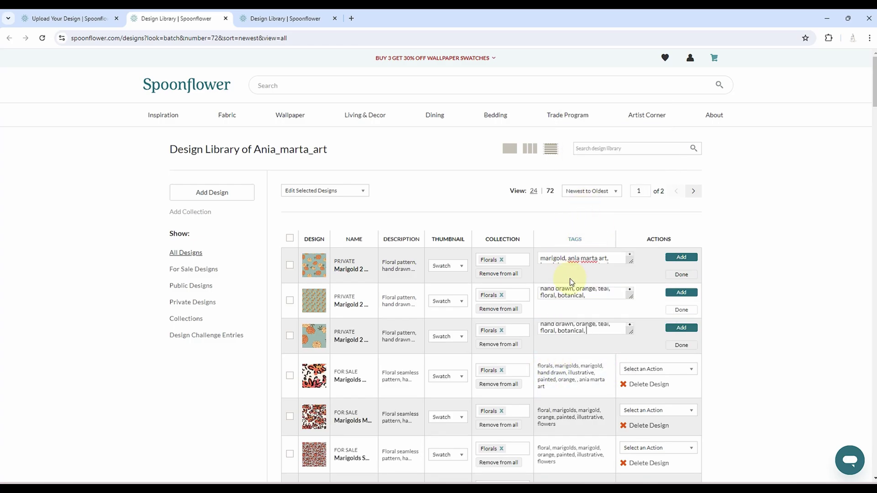
pyautogui.click(683, 258)
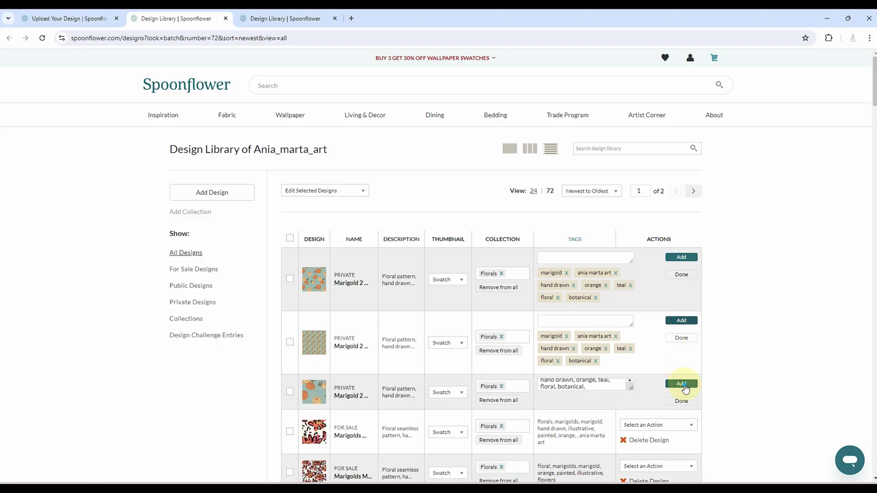
pyautogui.click(681, 383)
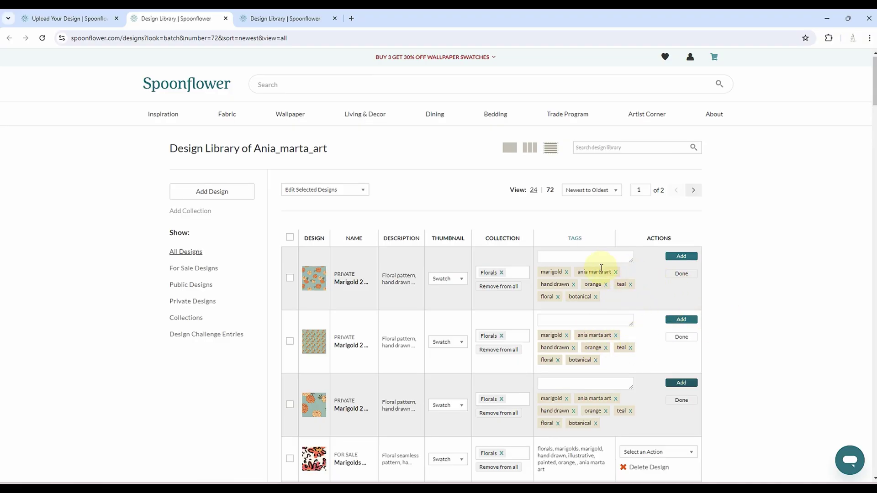
pyautogui.scroll(-3, 608, 274)
pyautogui.scroll(2, 473, 302)
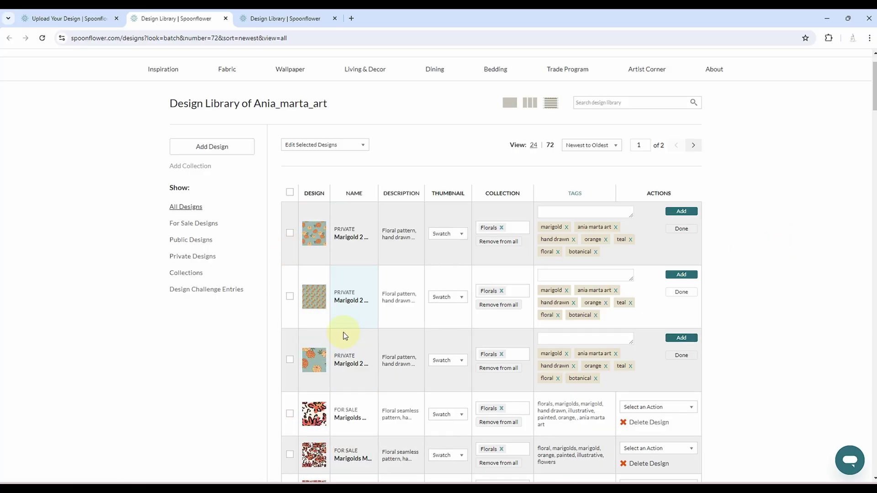
pyautogui.scroll(-7, 473, 325)
pyautogui.scroll(-5, 472, 325)
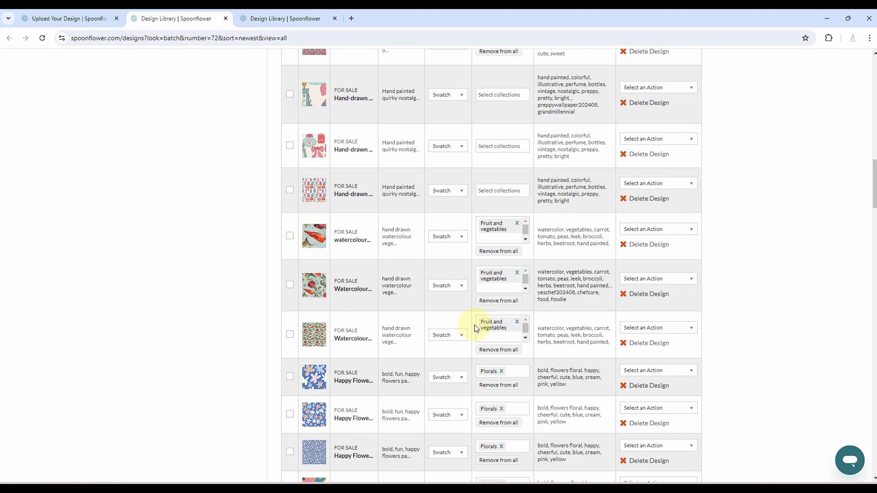
pyautogui.scroll(15, 472, 316)
pyautogui.moveTo(318, 286)
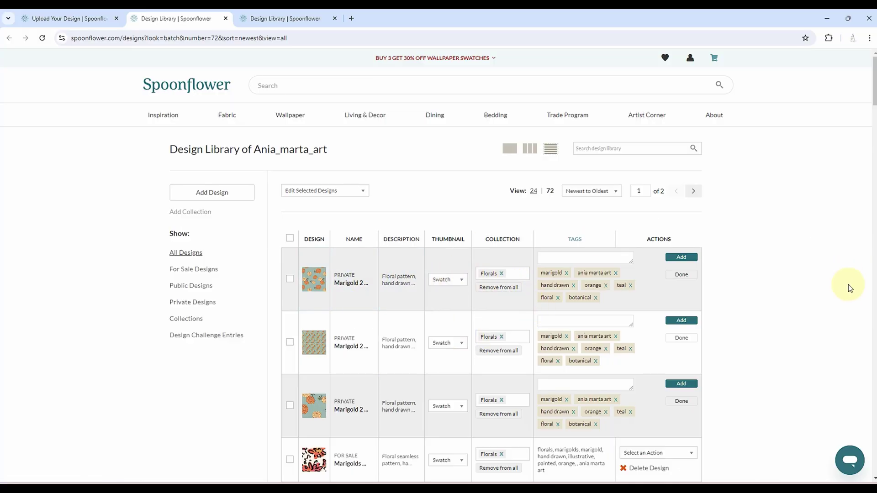
# - Open Marigold 2 Medium's design page, dismiss the welcome notice, browse its product previews and start For Sale
pyautogui.click(352, 280)
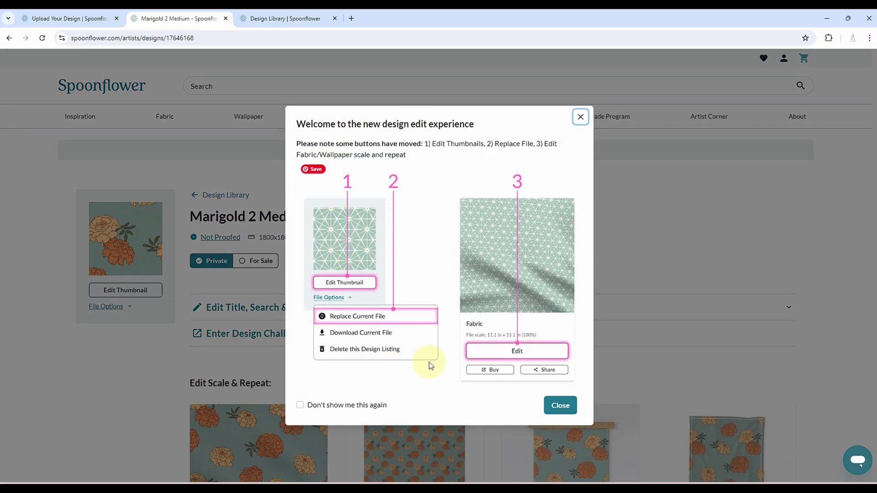
pyautogui.click(573, 411)
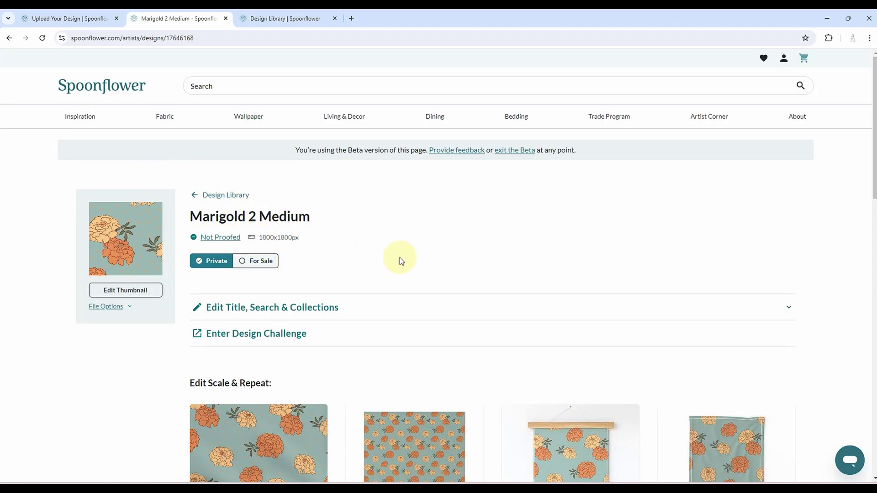
pyautogui.scroll(-3, 516, 260)
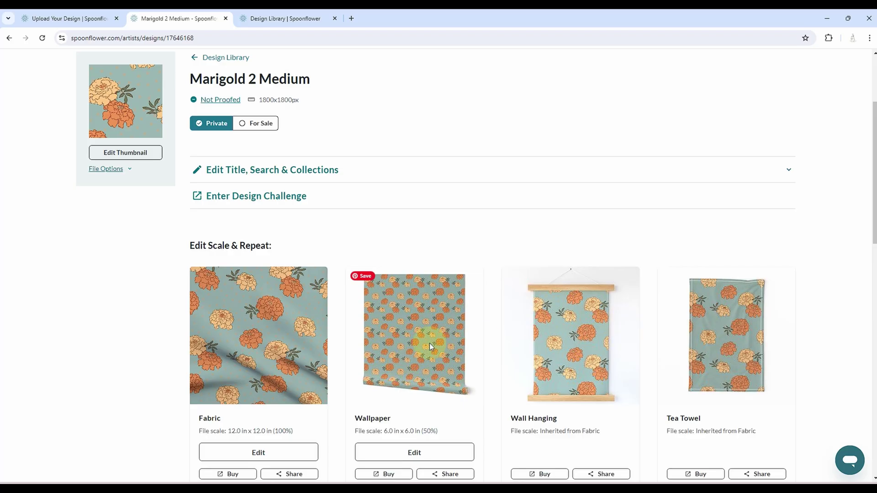
pyautogui.scroll(-5, 429, 344)
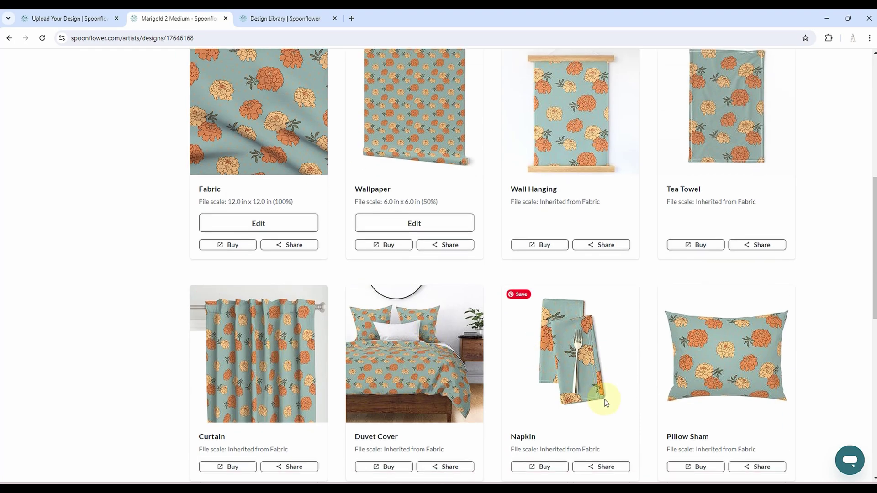
pyautogui.scroll(-6, 541, 305)
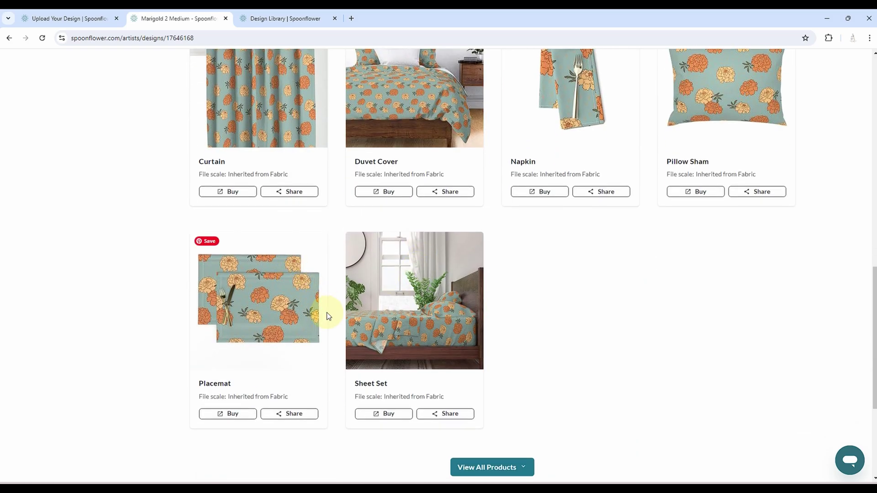
pyautogui.scroll(15, 276, 319)
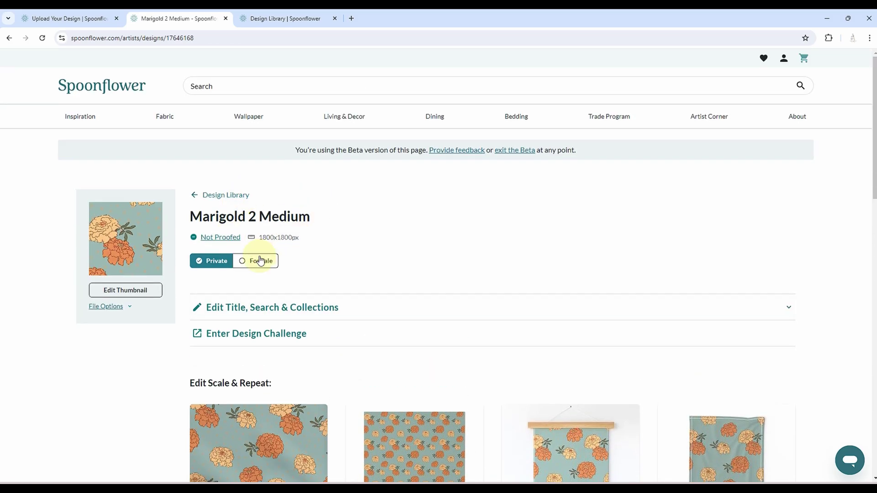
pyautogui.click(258, 260)
# - Proof Marigold 2 Medium, zooming in and out on the repeat, and approve it as Looks Good
pyautogui.click(473, 291)
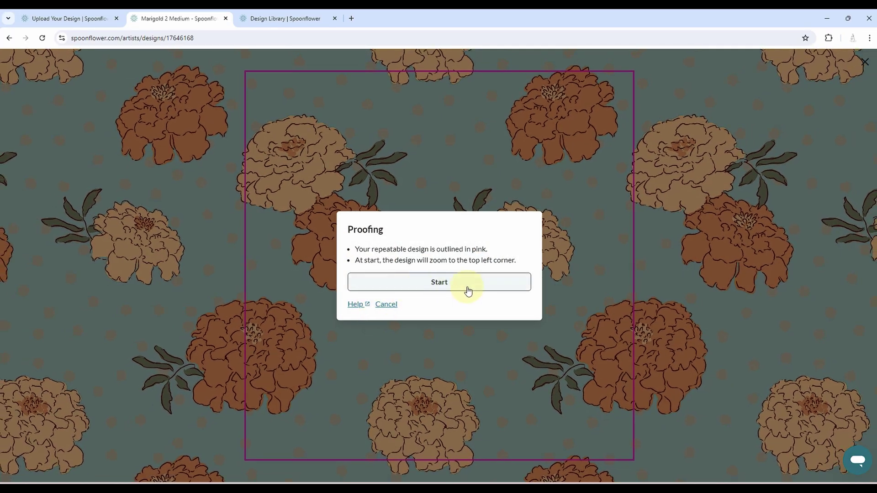
pyautogui.click(465, 283)
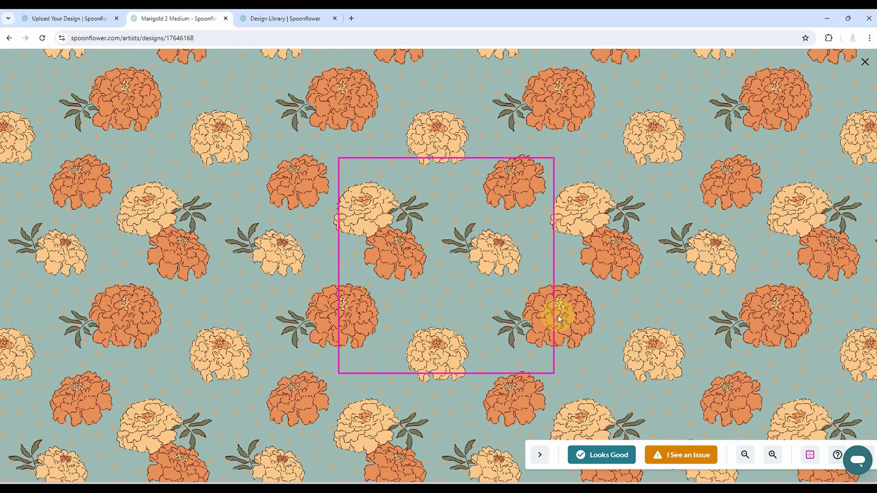
pyautogui.click(421, 322)
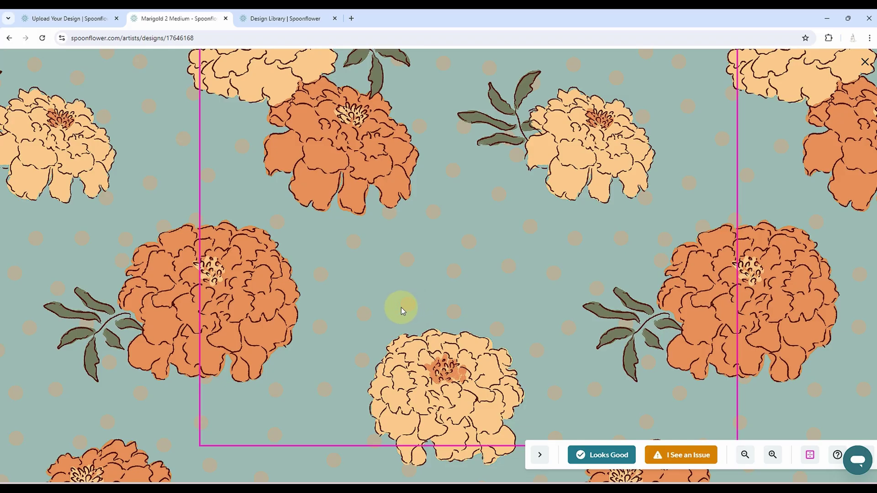
pyautogui.click(400, 308)
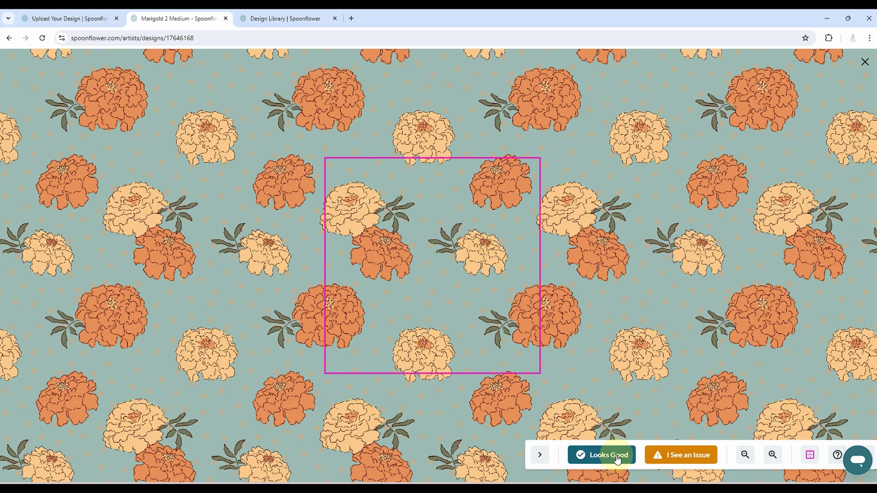
pyautogui.click(617, 457)
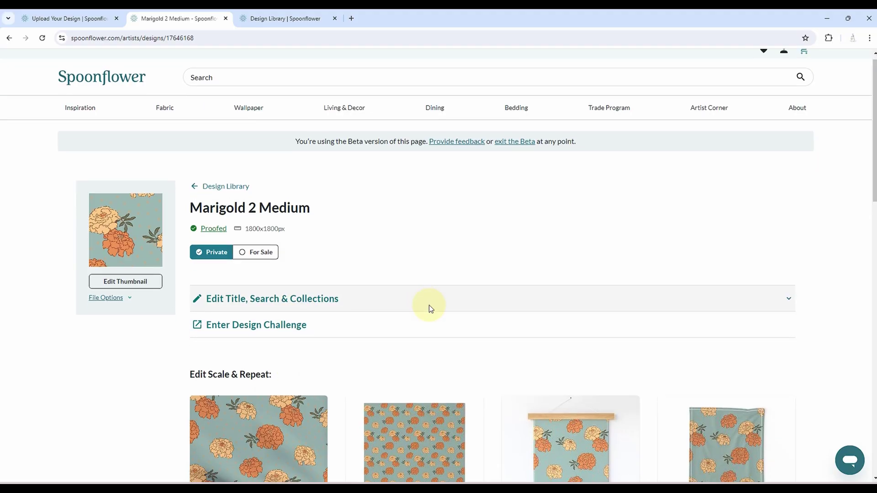
# - Save Marigold 2 Medium For Sale on wallpaper plus fabric and all home decor products
pyautogui.scroll(-15, 428, 307)
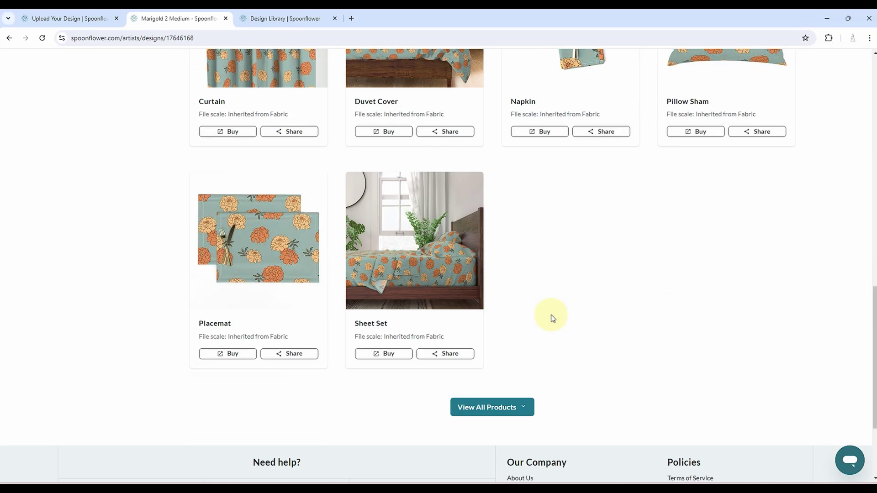
pyautogui.scroll(15, 548, 322)
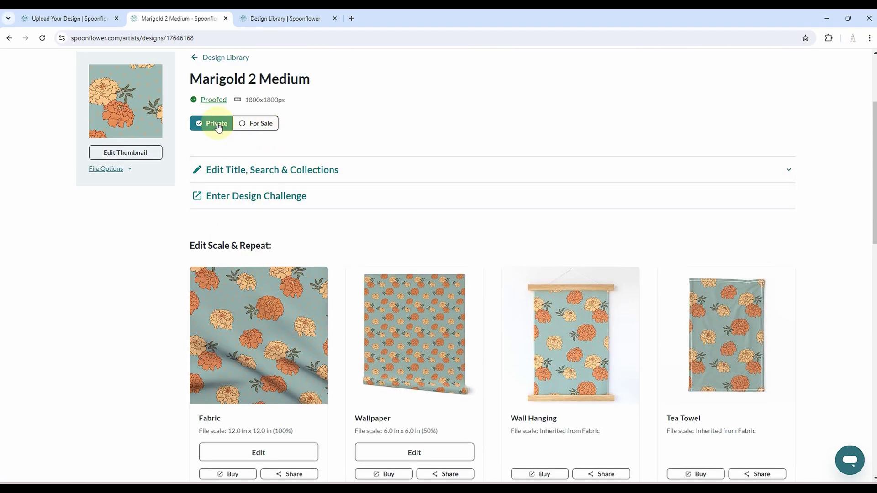
pyautogui.click(254, 124)
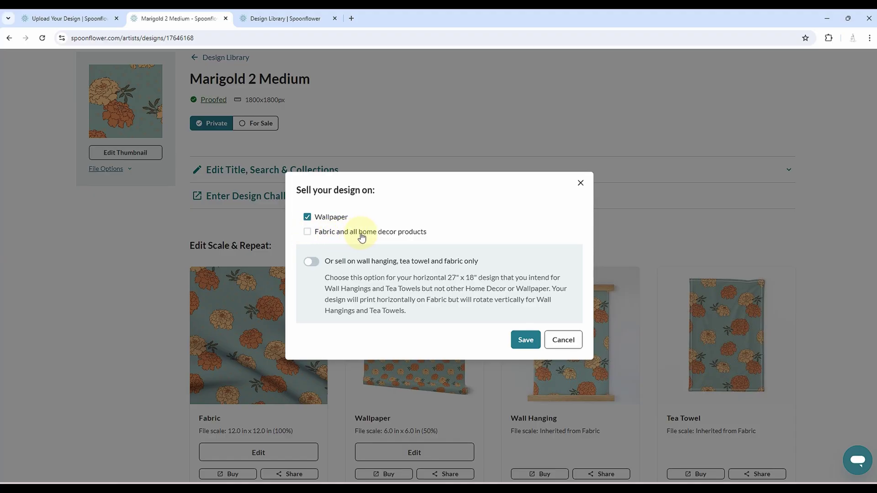
pyautogui.click(345, 233)
pyautogui.click(525, 339)
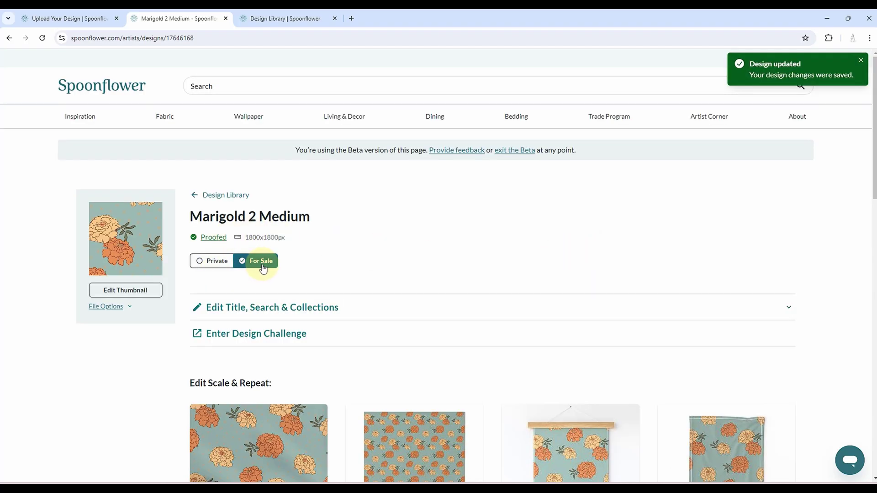
pyautogui.scroll(-15, 434, 269)
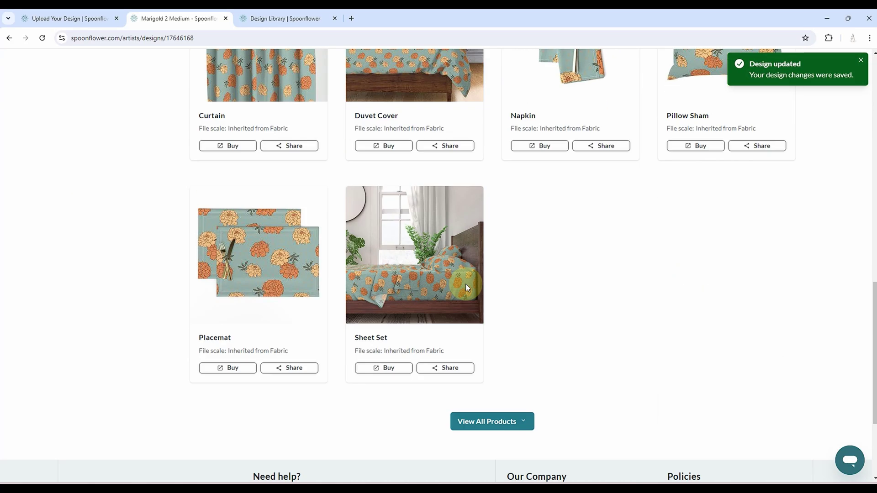
pyautogui.scroll(15, 530, 338)
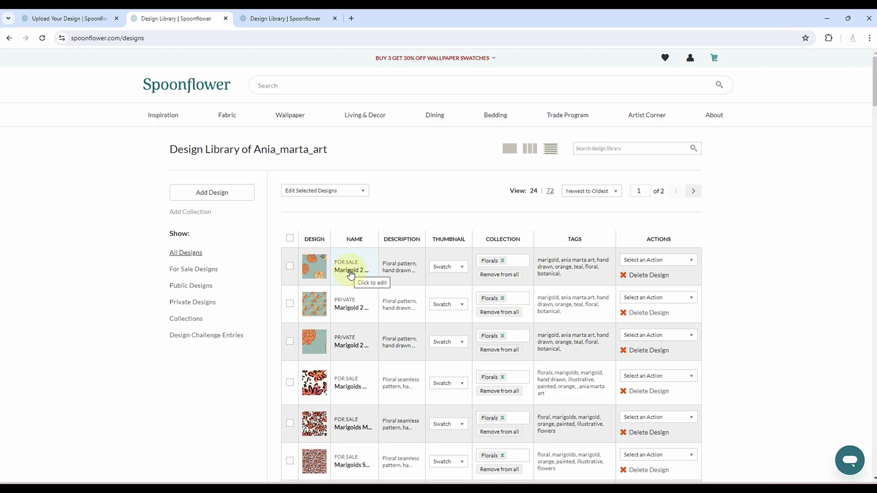
# - Open Marigold 2 Small (600x600px, 4.0 x 4.0 in), dismiss the welcome notice, and browse its previews
pyautogui.moveTo(314, 305)
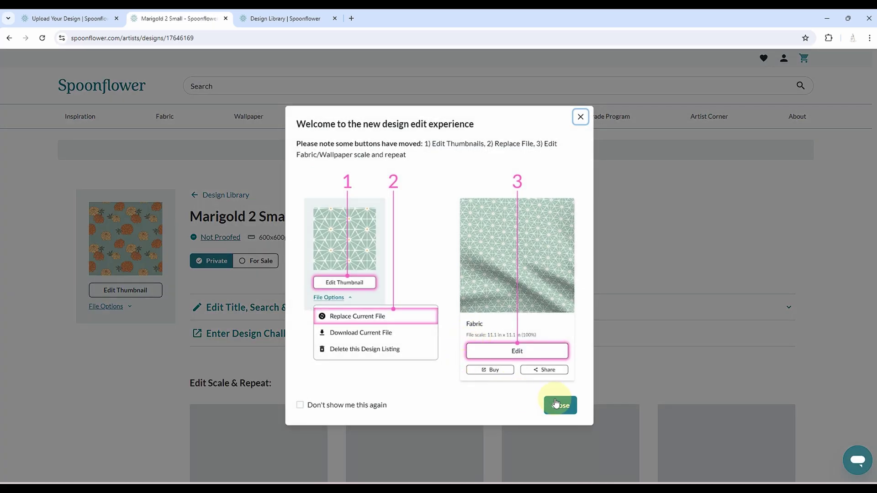
pyautogui.click(560, 405)
pyautogui.scroll(-3, 484, 291)
pyautogui.scroll(-7, 742, 214)
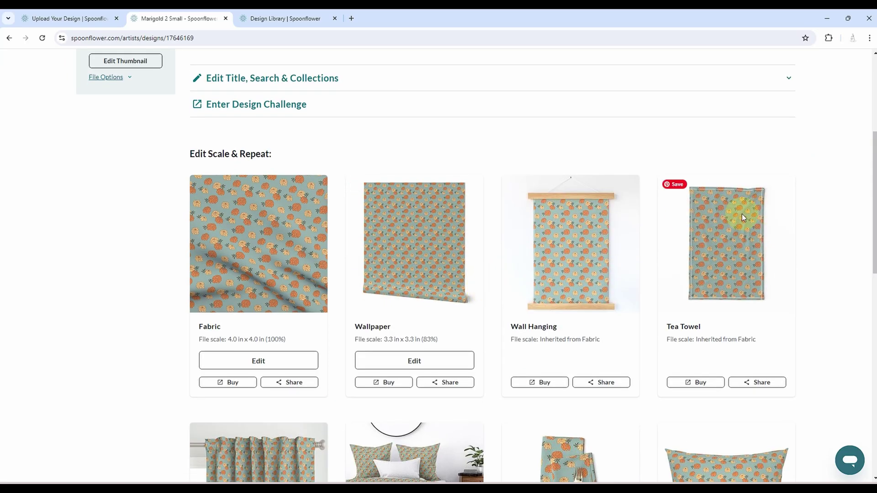
pyautogui.scroll(-5, 411, 219)
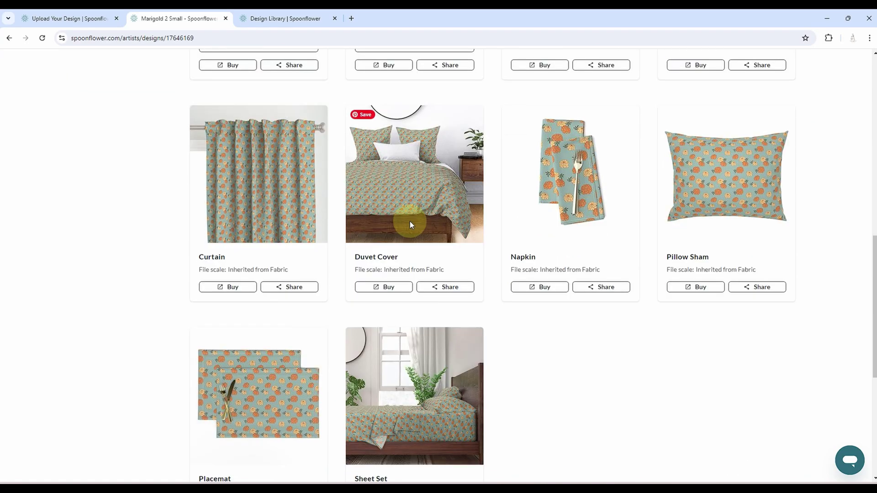
pyautogui.scroll(5, 409, 262)
pyautogui.scroll(-5, 409, 261)
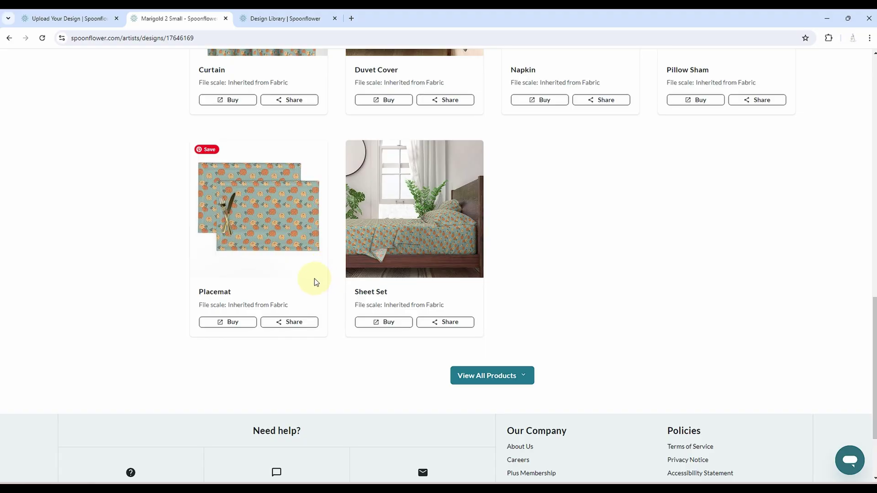
pyautogui.scroll(10, 306, 279)
pyautogui.scroll(-5, 292, 278)
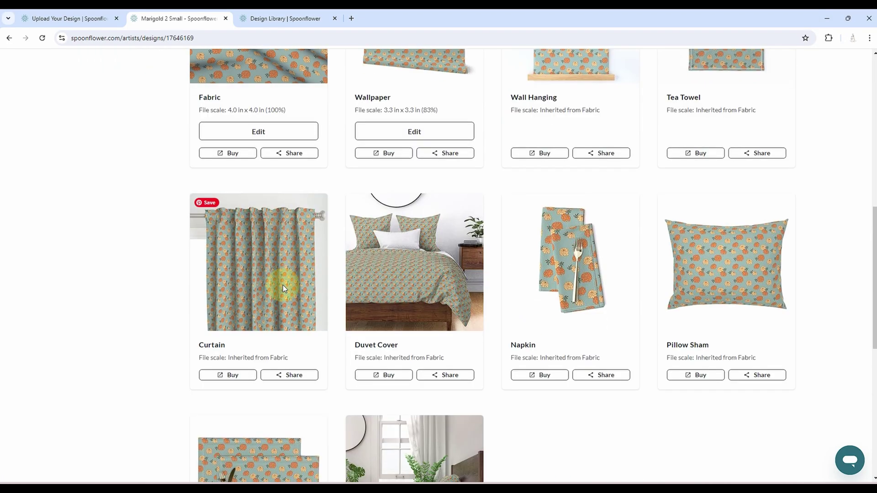
pyautogui.scroll(7, 250, 279)
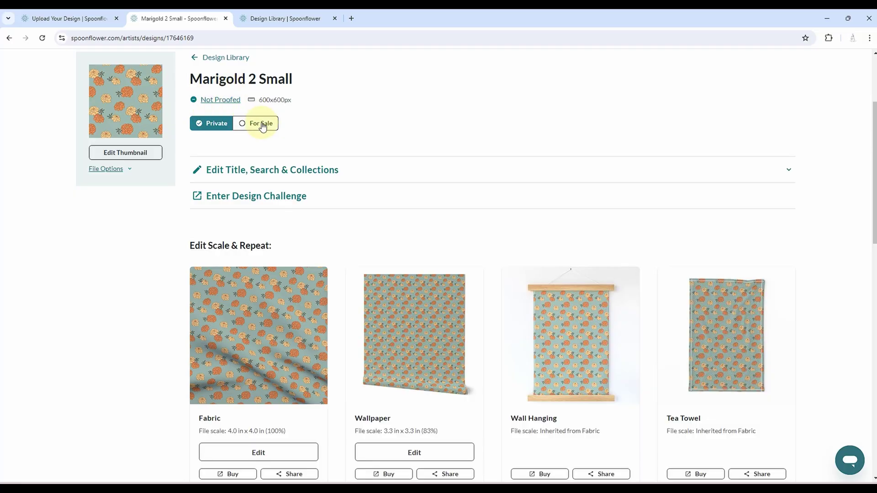
# - Proof Marigold 2 Small and approve its repeat as Looks Good
pyautogui.click(262, 128)
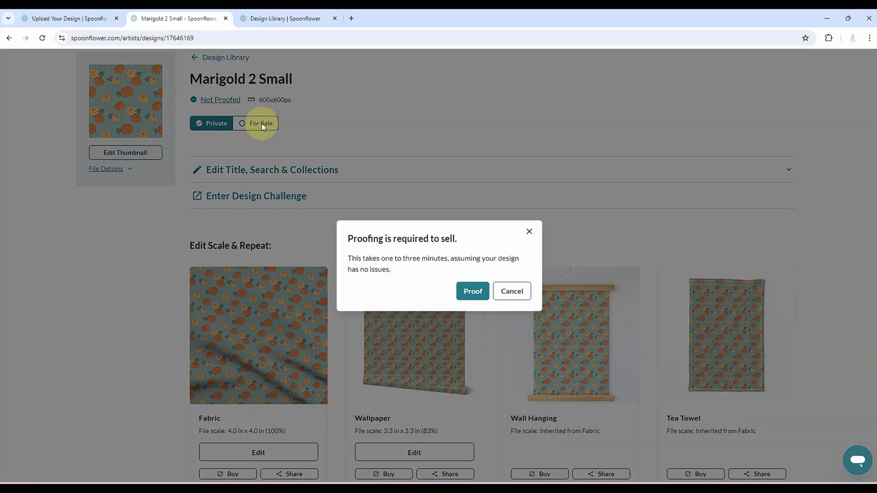
pyautogui.click(472, 290)
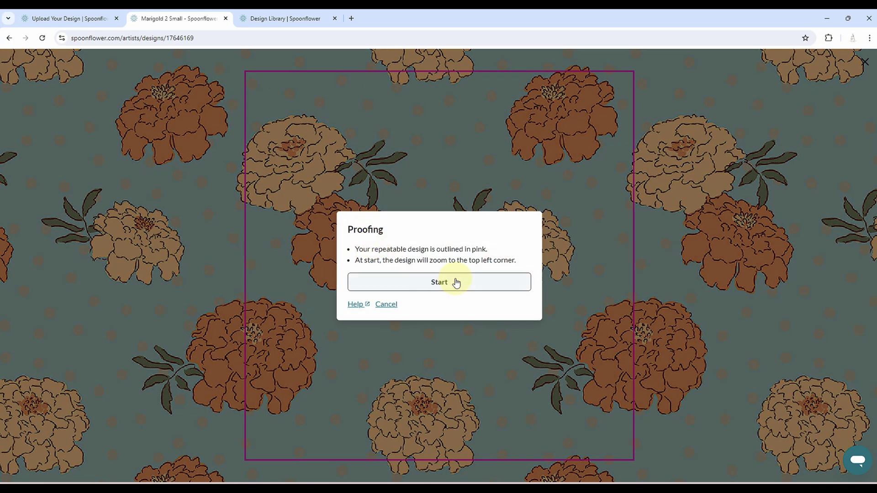
pyautogui.click(453, 282)
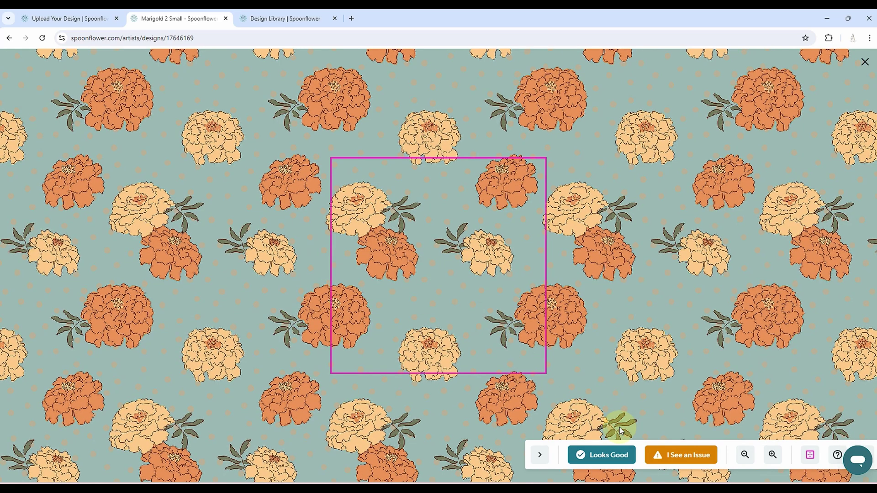
pyautogui.click(593, 453)
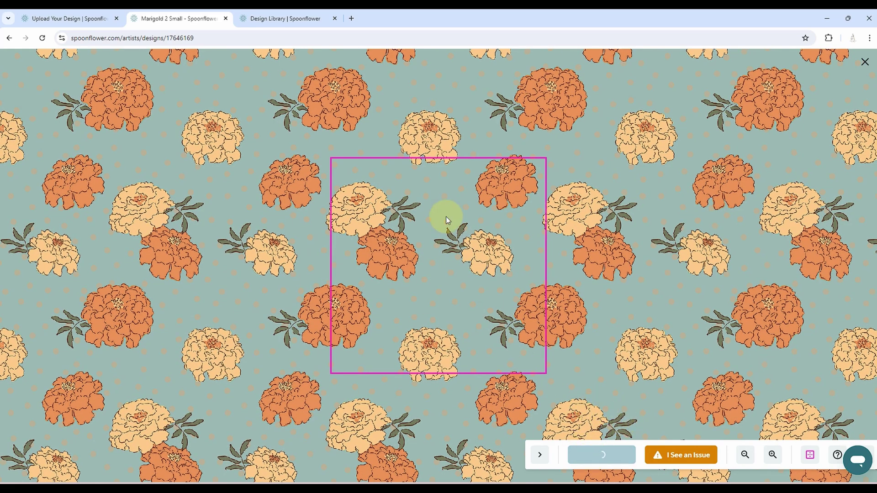
# - Save Marigold 2 Small For Sale on wallpaper and fabric, then return to the Design Library
pyautogui.scroll(-4, 488, 281)
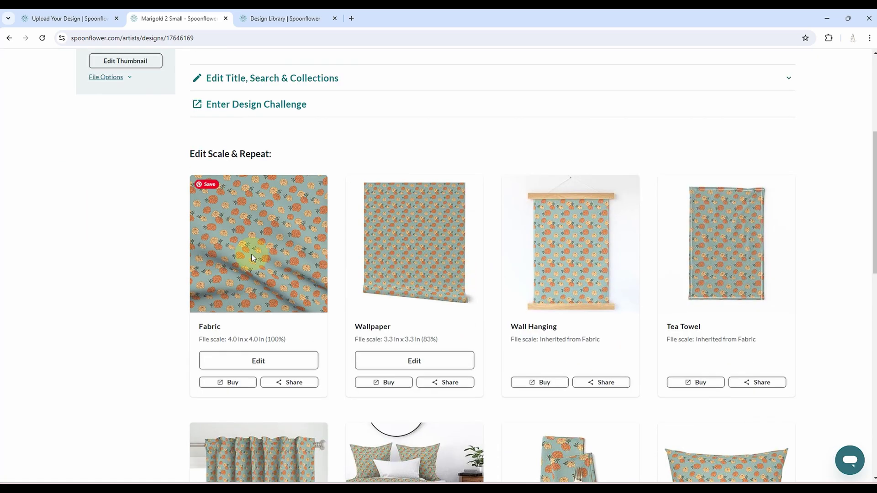
pyautogui.scroll(-6, 708, 270)
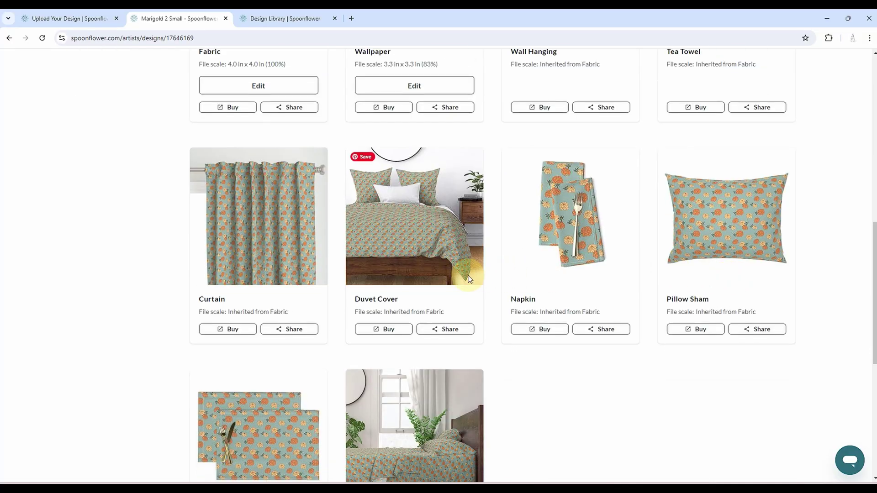
pyautogui.scroll(-5, 402, 255)
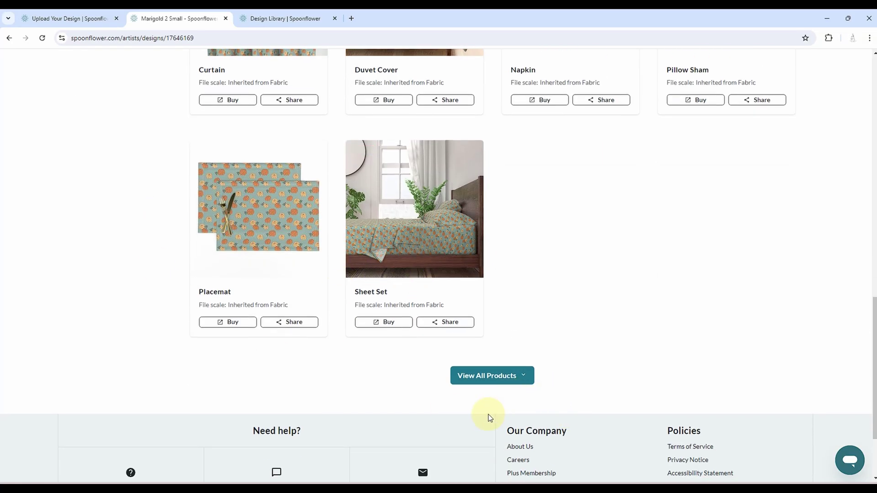
pyautogui.scroll(-1, 434, 310)
pyautogui.scroll(15, 450, 307)
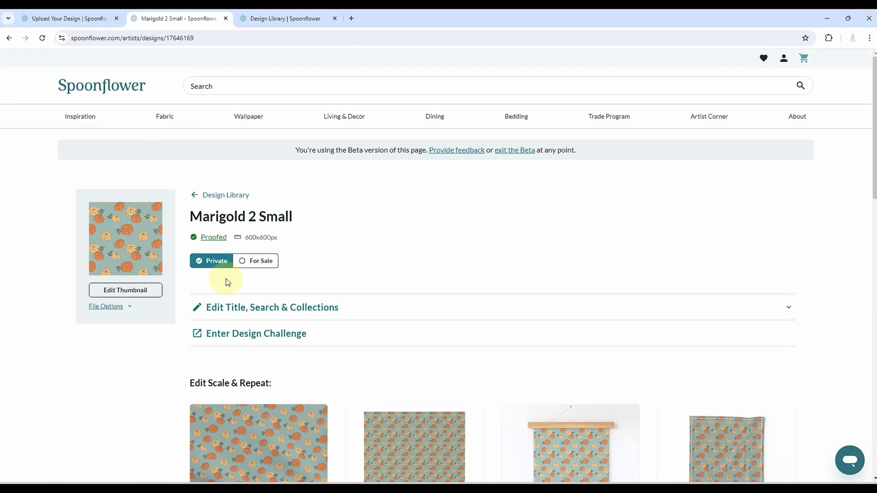
pyautogui.click(255, 265)
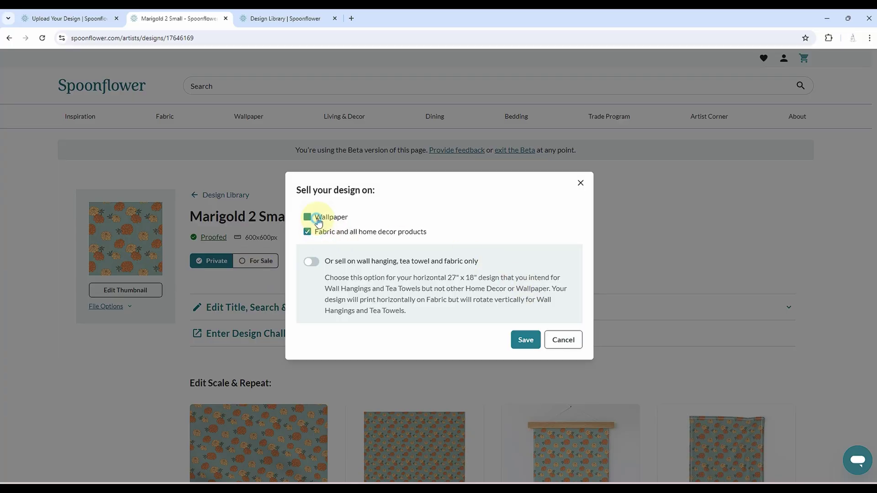
pyautogui.click(526, 340)
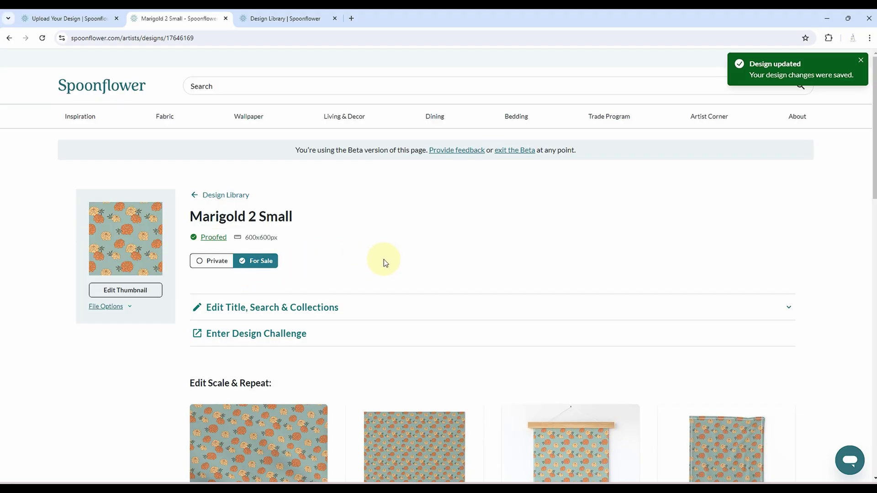
pyautogui.scroll(-5, 381, 267)
pyautogui.scroll(5, 382, 268)
pyautogui.click(226, 196)
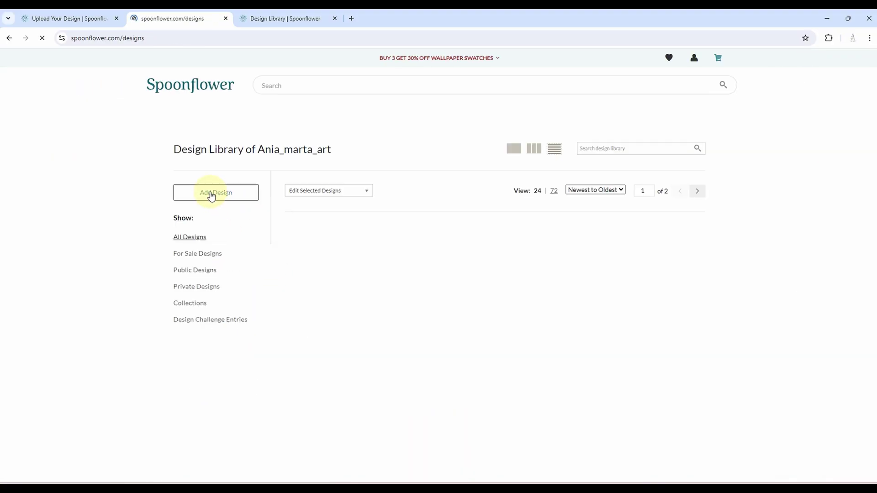
# - Scroll the Design Library to Marigold 2 Large, the one design still Private, and open it
pyautogui.scroll(-3, 376, 188)
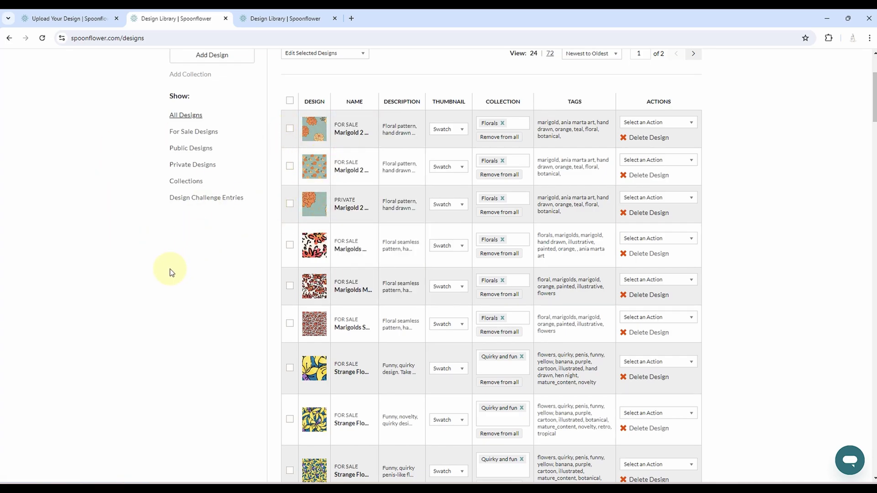
pyautogui.moveTo(317, 206)
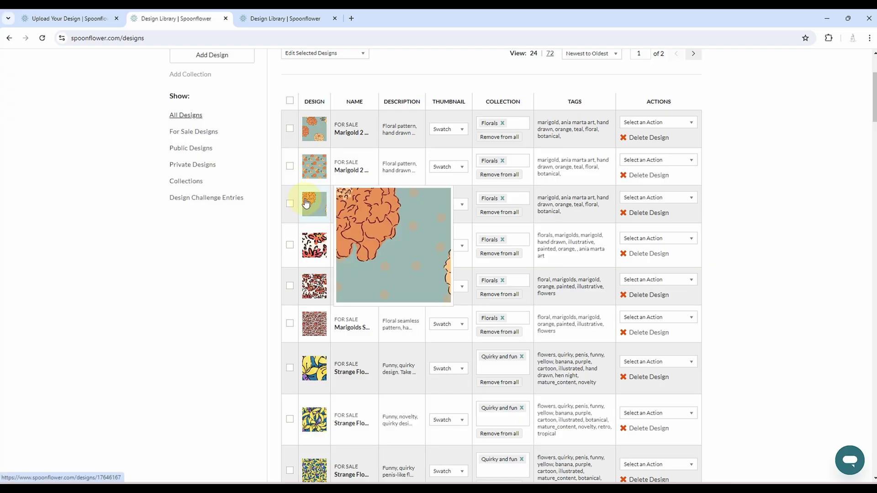
pyautogui.moveTo(314, 122)
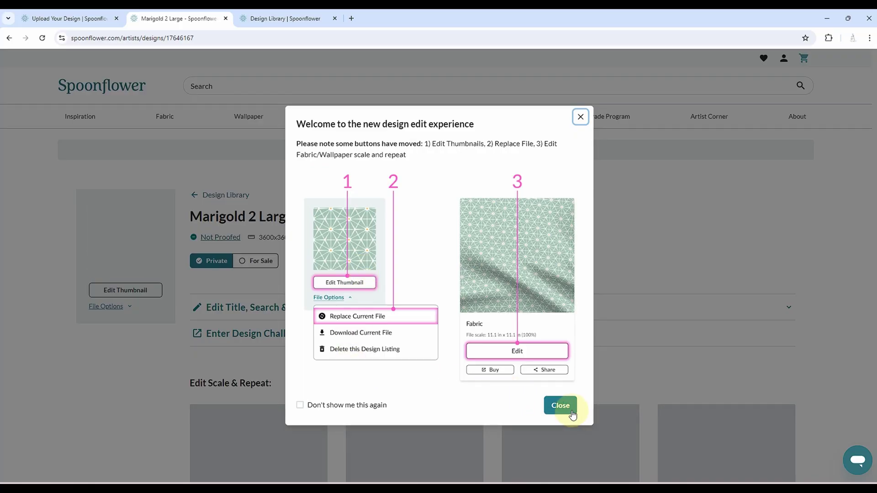
# - Dismiss the welcome notice on Marigold 2 Large's page and scroll through its product previews
pyautogui.click(562, 405)
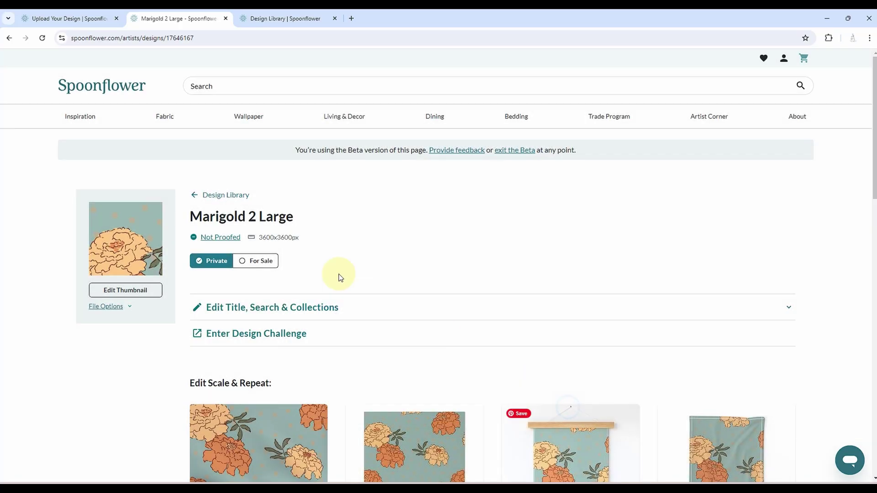
pyautogui.scroll(-6, 374, 276)
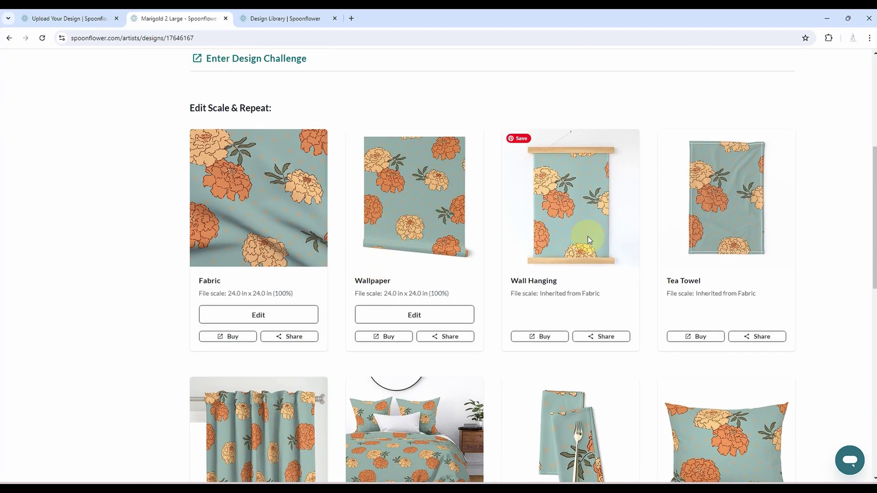
pyautogui.scroll(-4, 493, 247)
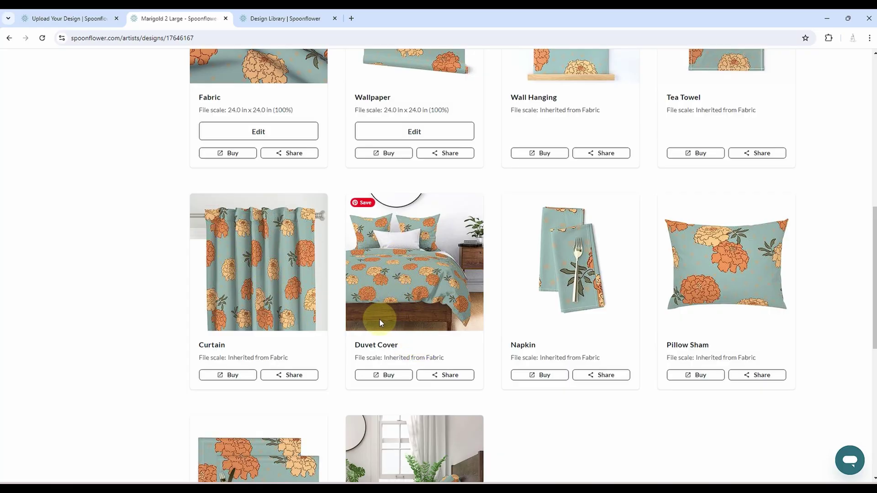
pyautogui.scroll(-8, 379, 318)
pyautogui.scroll(5, 329, 295)
pyautogui.scroll(10, 319, 289)
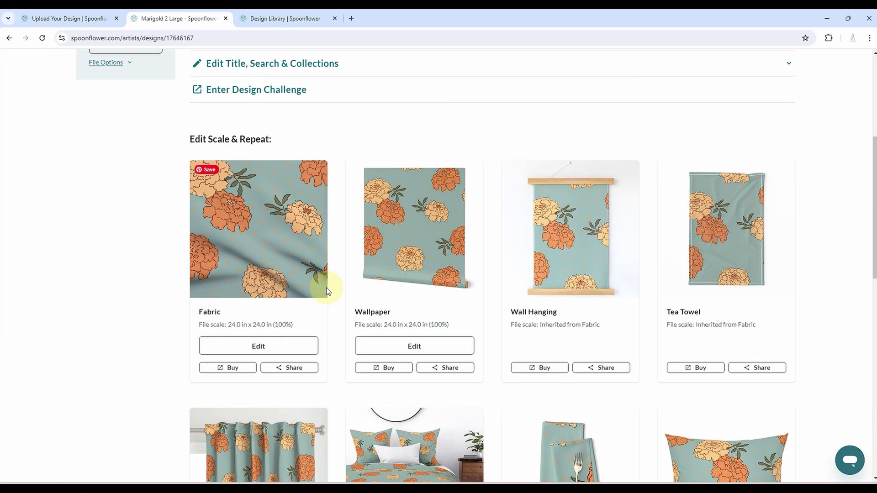
# - Proof Marigold 2 Large as Looks Good, then save it For Sale on wallpaper and fabric
pyautogui.click(253, 263)
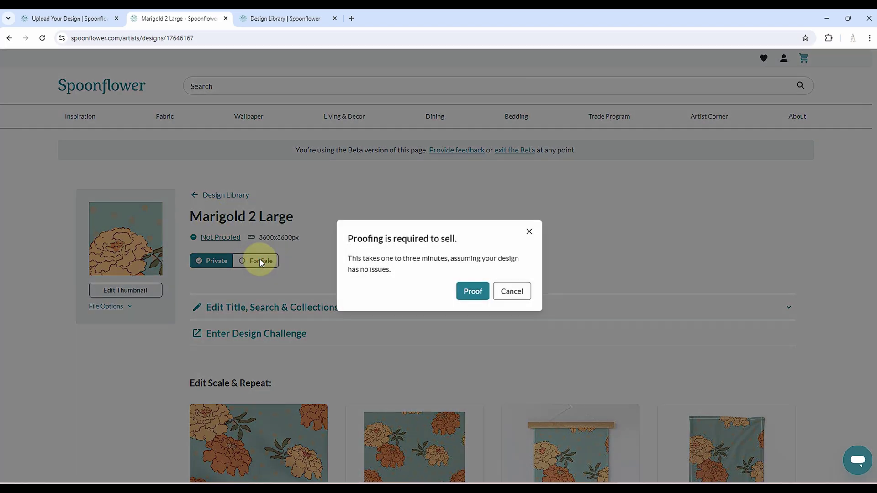
pyautogui.click(475, 291)
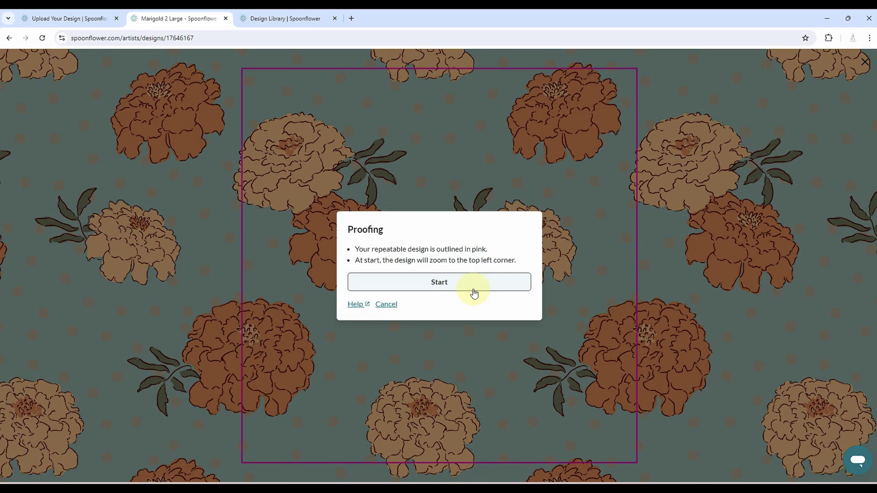
pyautogui.click(466, 284)
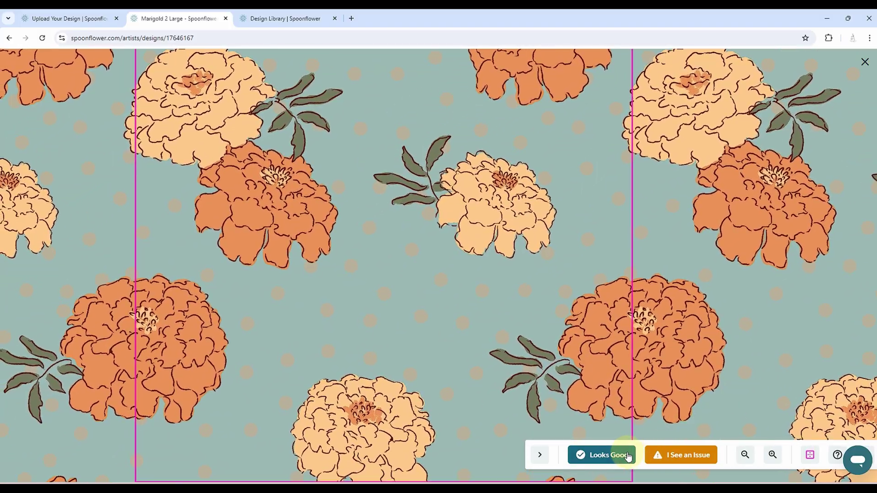
pyautogui.click(628, 455)
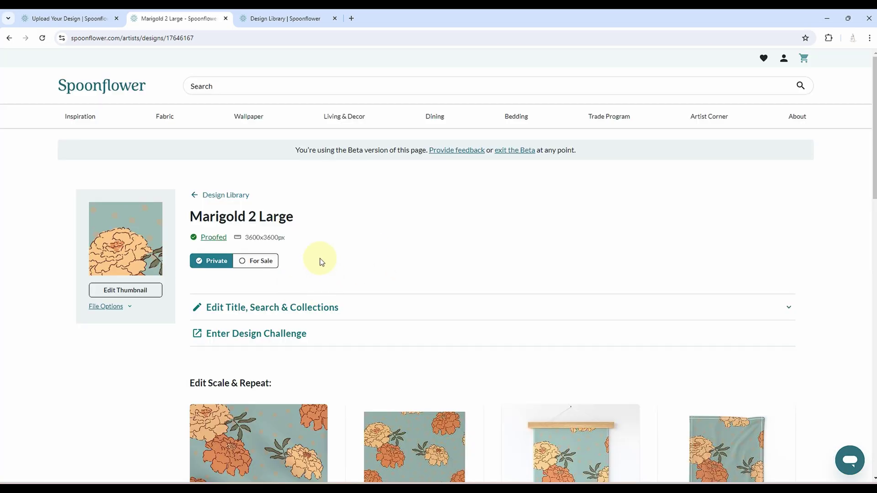
pyautogui.click(265, 260)
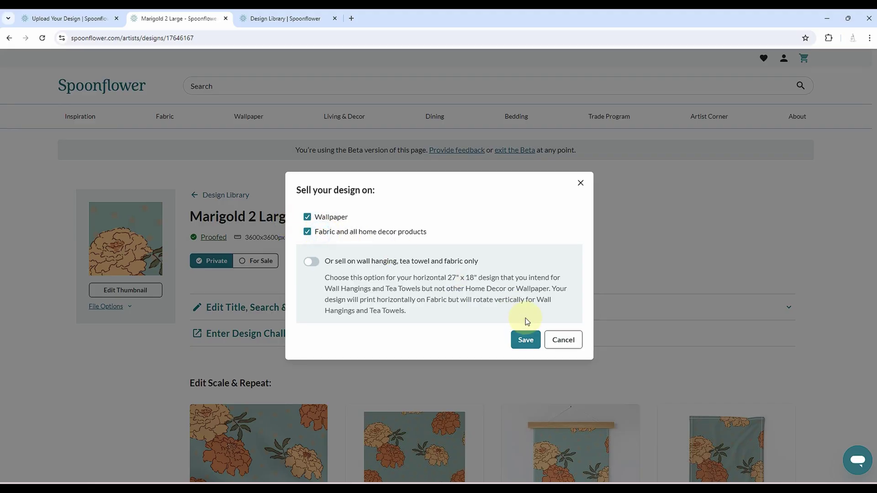
pyautogui.click(525, 340)
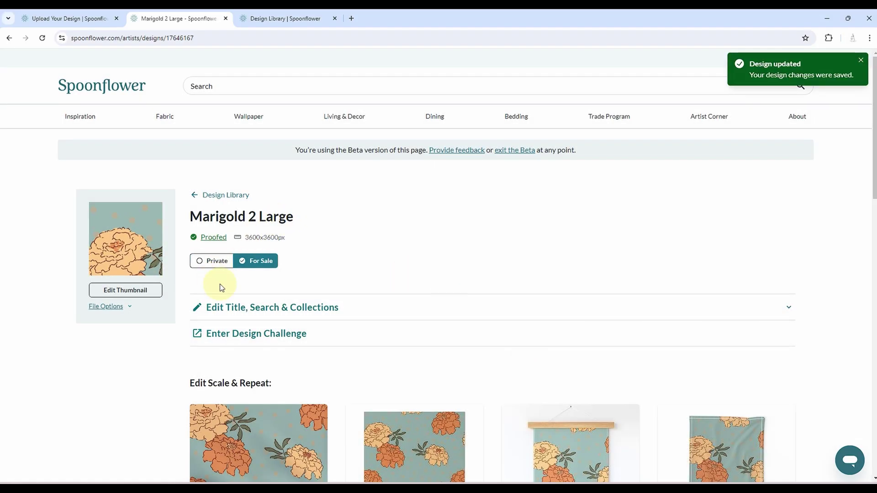
# - Show all of Marigold 2 Large's product mockups, including Table Runner and Throw Pillow, then scroll back up
pyautogui.scroll(-12, 400, 256)
pyautogui.scroll(1, 344, 259)
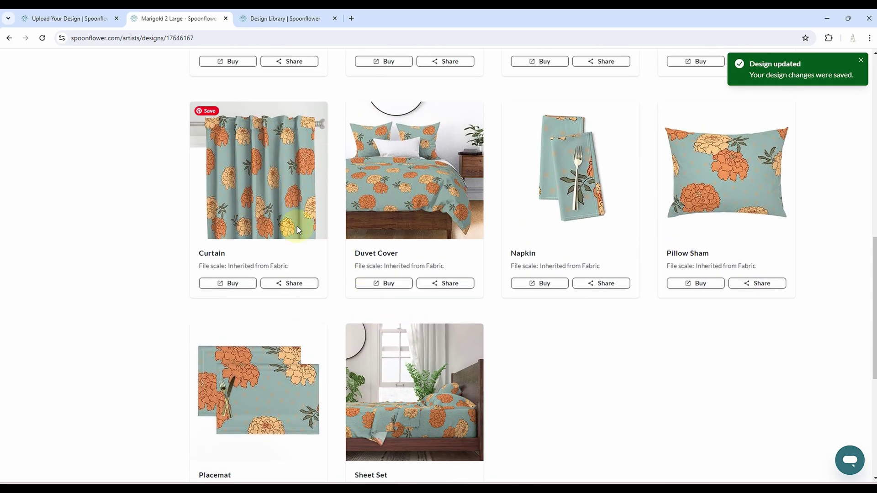
pyautogui.scroll(-4, 439, 336)
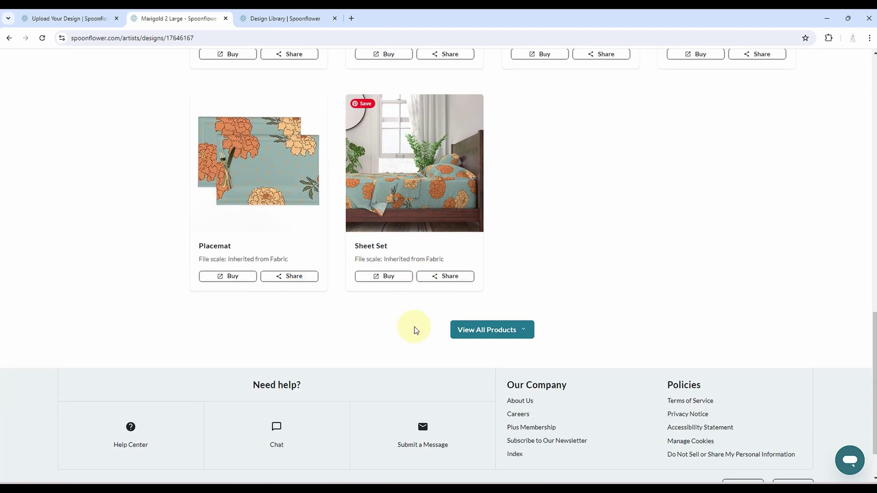
pyautogui.click(501, 330)
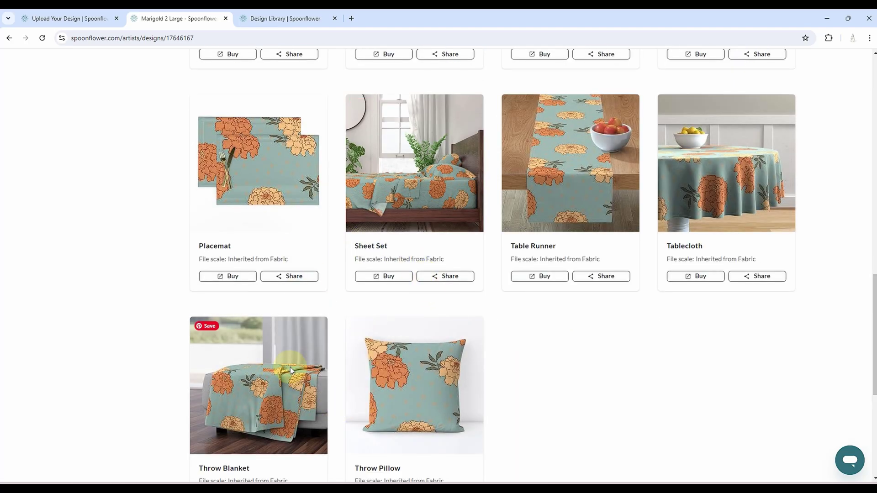
pyautogui.scroll(2, 569, 213)
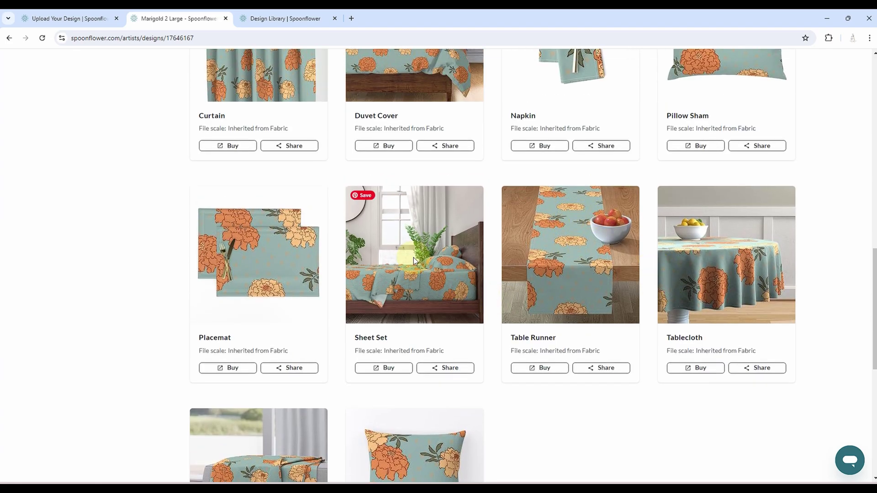
pyautogui.scroll(5, 357, 294)
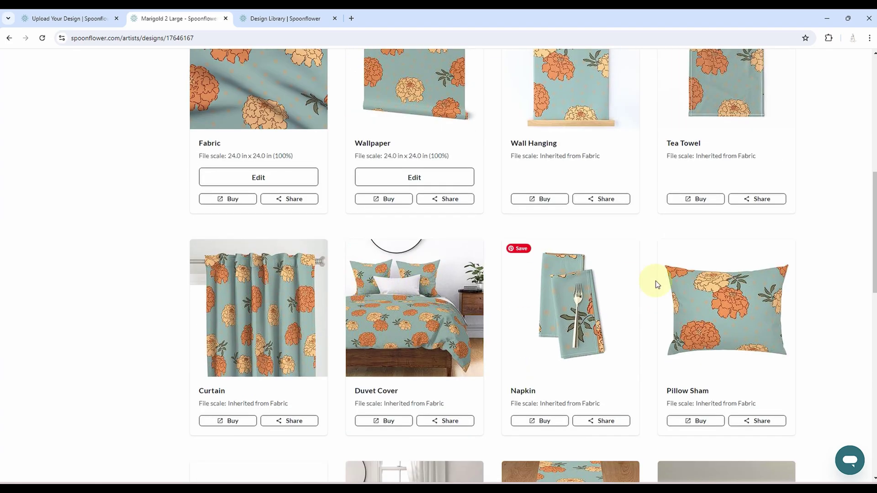
pyautogui.scroll(5, 452, 243)
pyautogui.scroll(2, 398, 238)
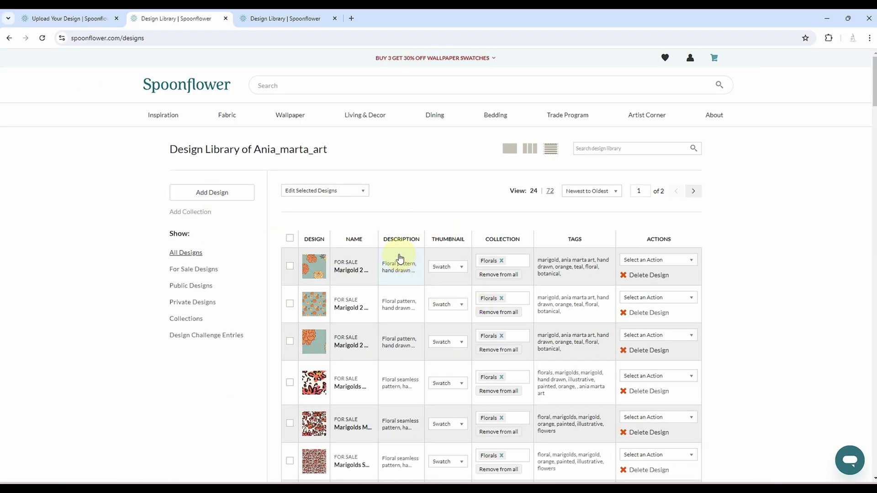
# - Scroll the Design Library and preview the Marigold 2 thumbnails, all three now For Sale in Florals
pyautogui.scroll(-4, 400, 259)
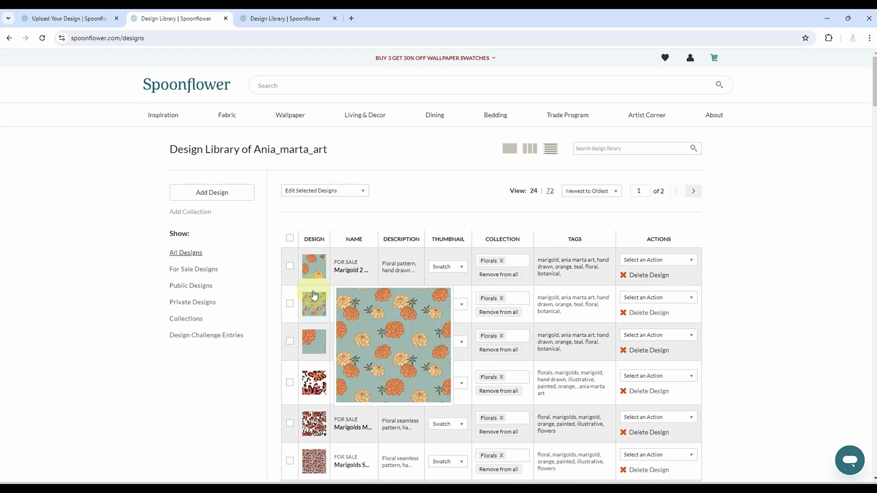
pyautogui.moveTo(302, 268)
pyautogui.moveTo(316, 302)
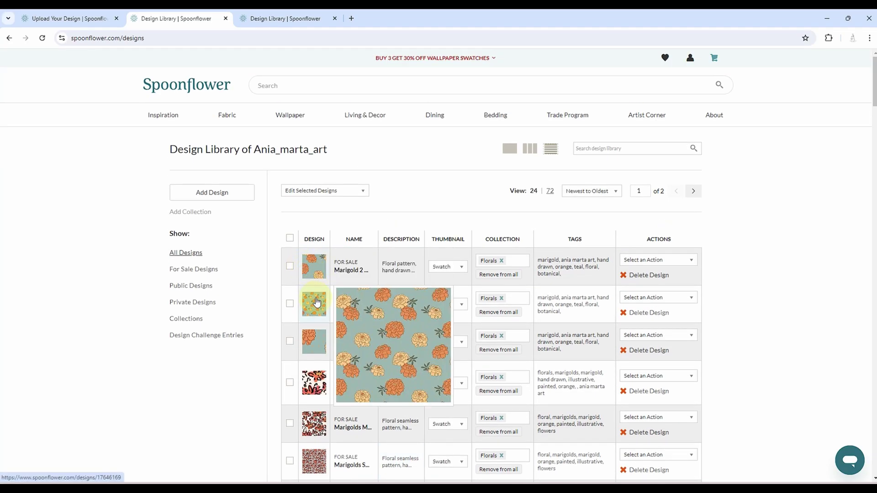
pyautogui.moveTo(317, 334)
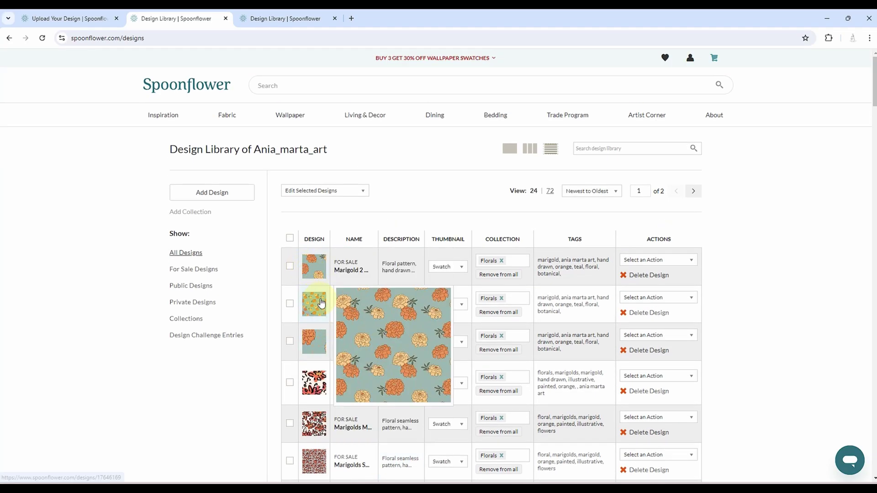
pyautogui.scroll(-9, 543, 274)
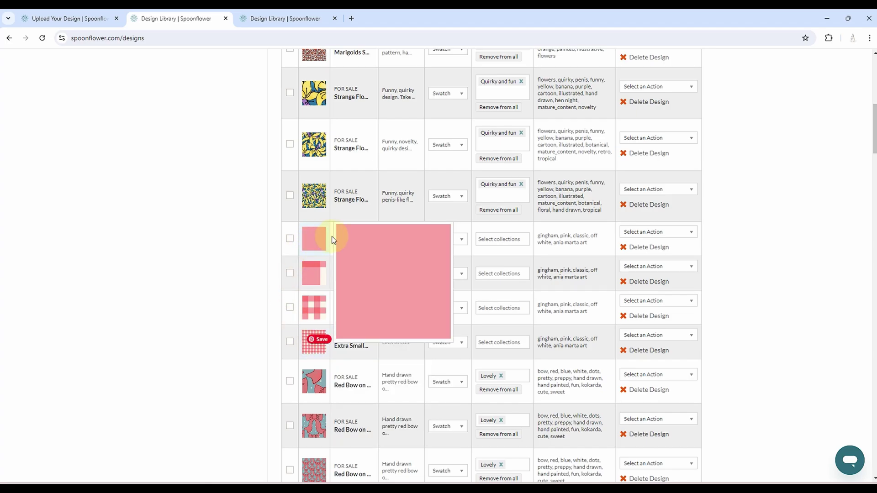
pyautogui.moveTo(330, 348)
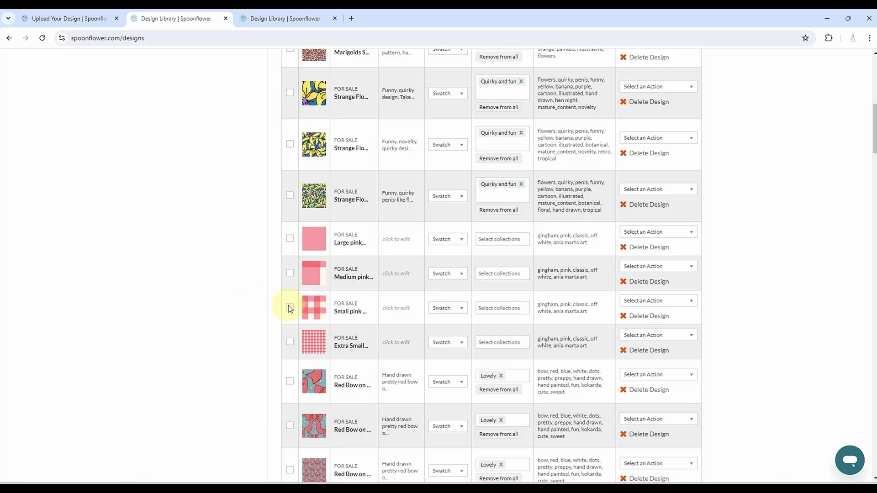
# - Open the Extra Small pink gingham design, browse its products, and return to the Design Library
pyautogui.moveTo(309, 246)
pyautogui.click(314, 344)
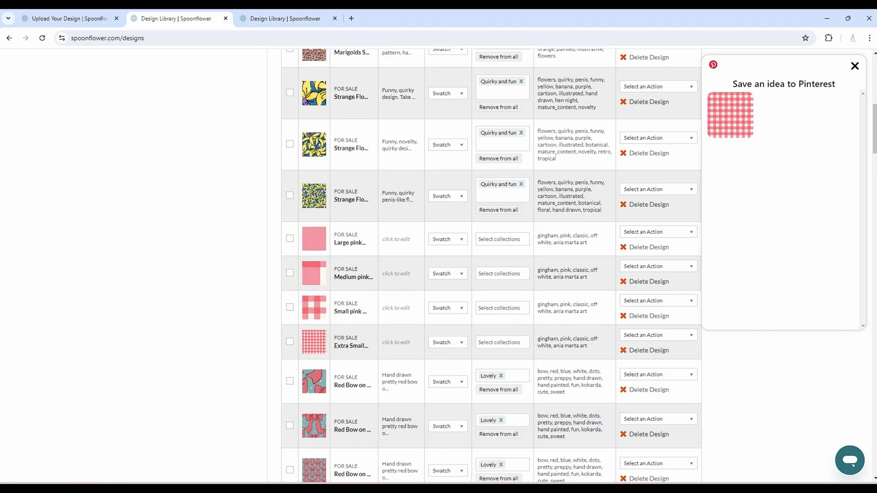
pyautogui.click(854, 66)
pyautogui.click(317, 349)
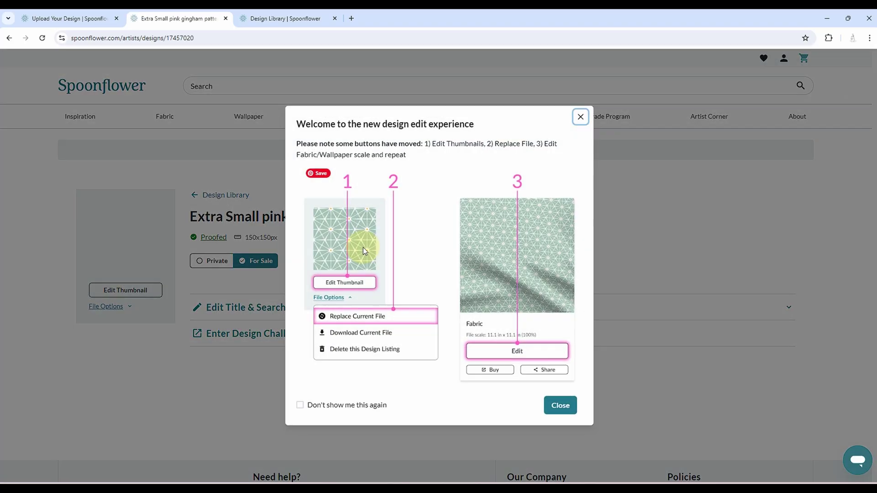
pyautogui.click(559, 405)
pyautogui.scroll(-10, 393, 270)
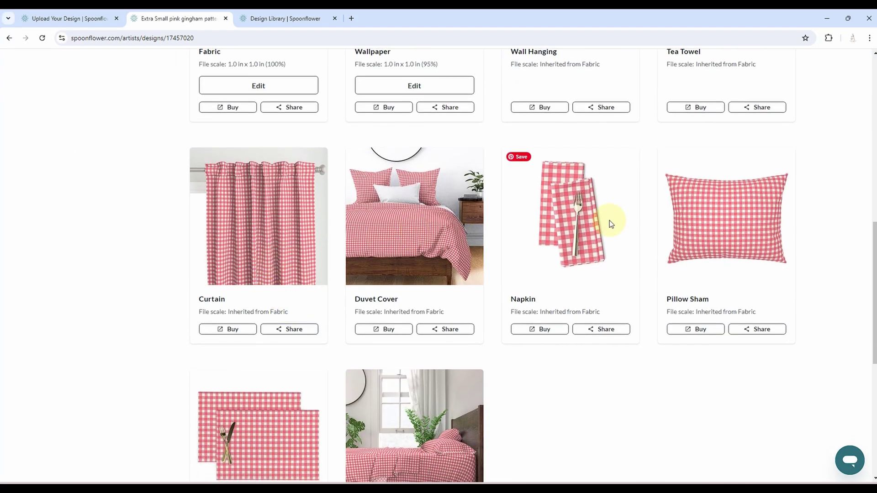
pyautogui.scroll(-4, 722, 222)
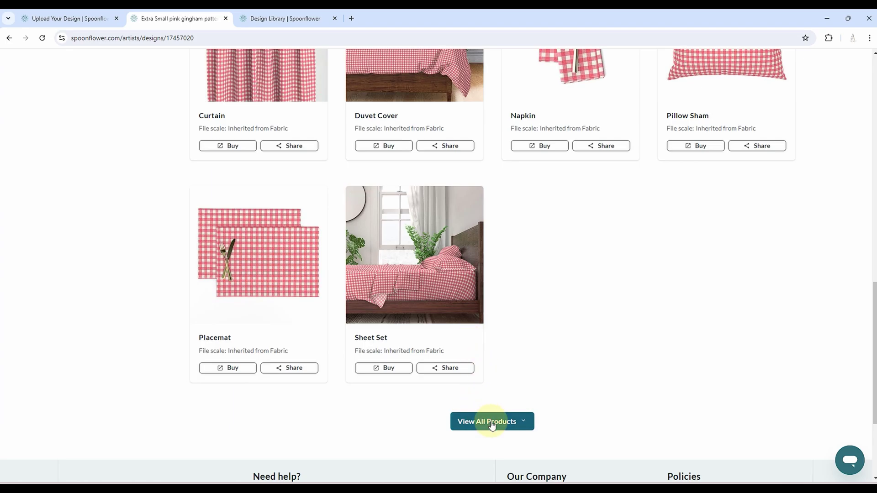
pyautogui.scroll(-3, 494, 418)
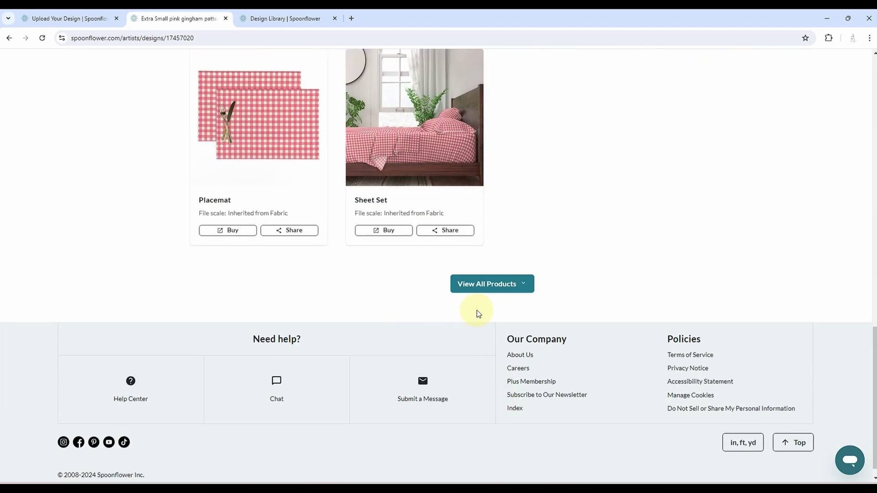
pyautogui.scroll(15, 497, 273)
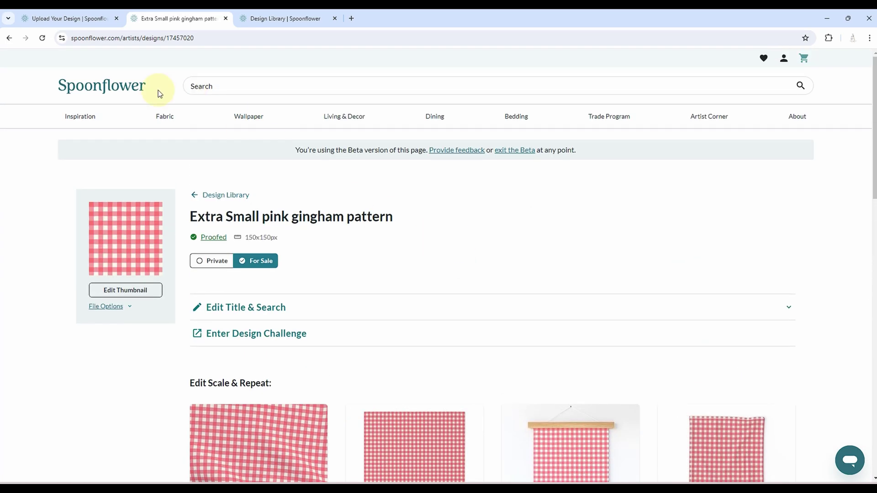
pyautogui.click(216, 194)
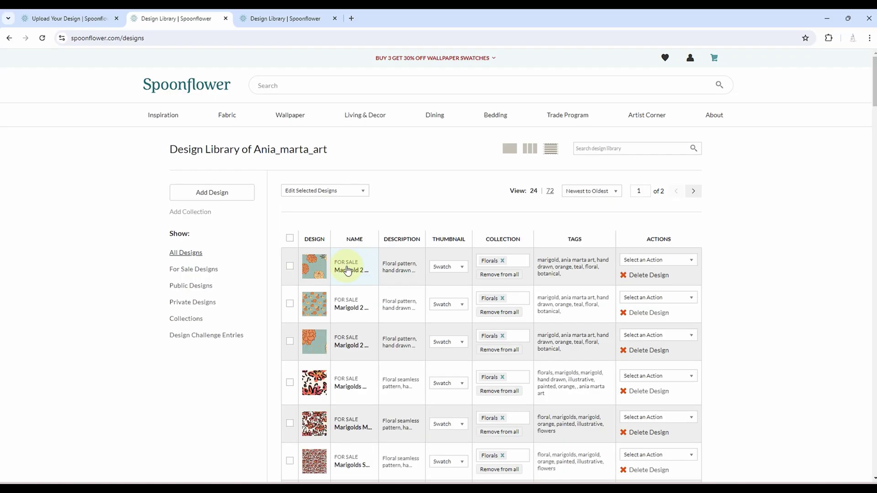
# - Scroll the Design Library table to confirm the three Marigold 2 designs show tags, Florals collection and For Sale
pyautogui.scroll(-20, 340, 274)
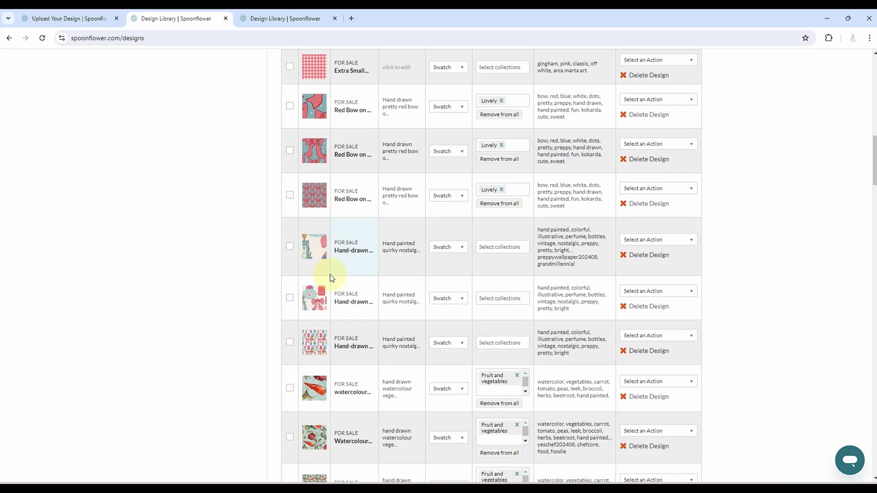
pyautogui.scroll(-4, 249, 286)
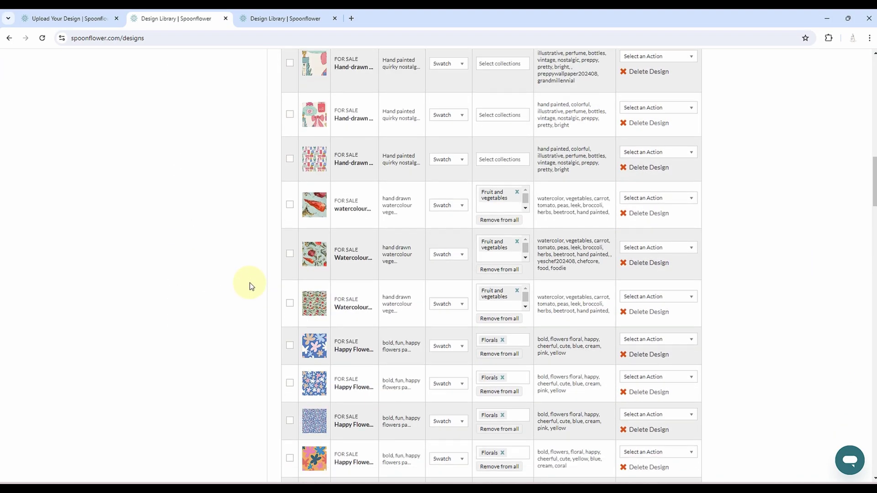
pyautogui.scroll(-4, 250, 286)
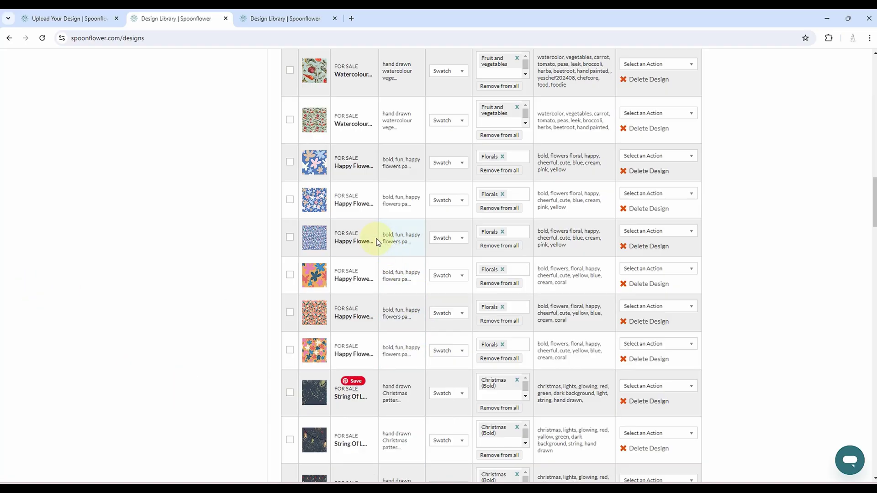
pyautogui.scroll(-4, 344, 328)
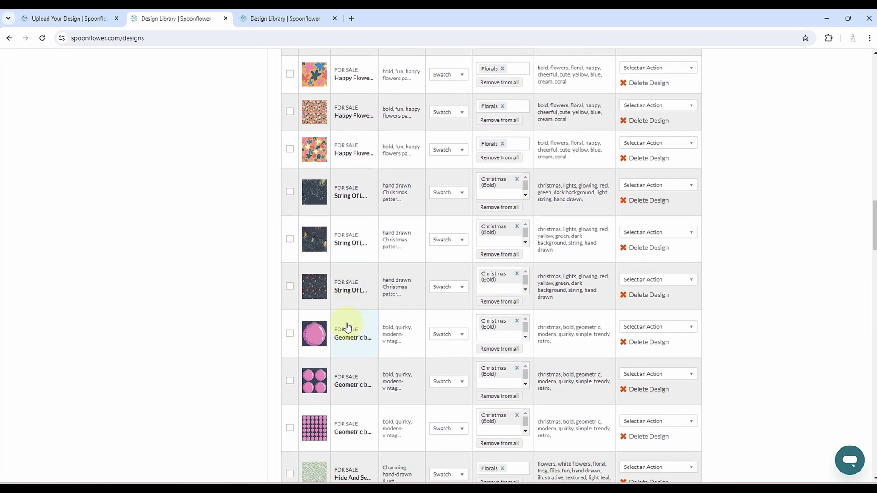
pyautogui.scroll(-5, 346, 327)
pyautogui.scroll(13, 343, 311)
pyautogui.scroll(15, 370, 287)
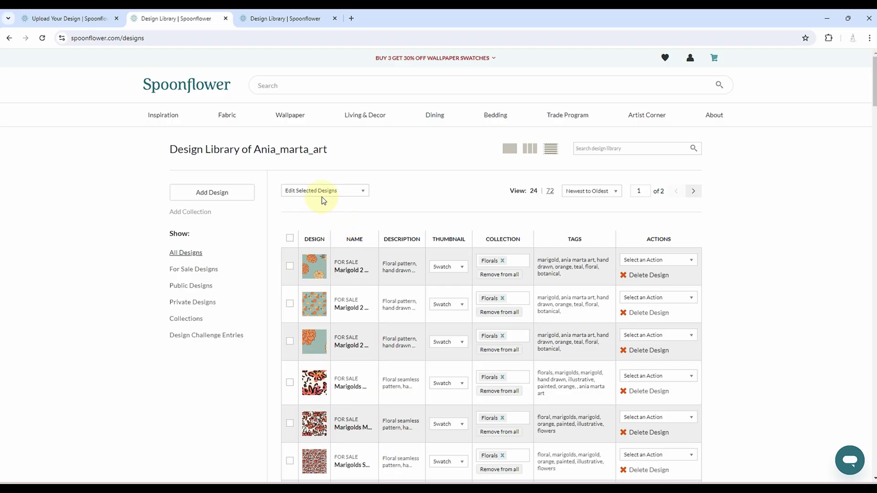
pyautogui.moveTo(316, 262)
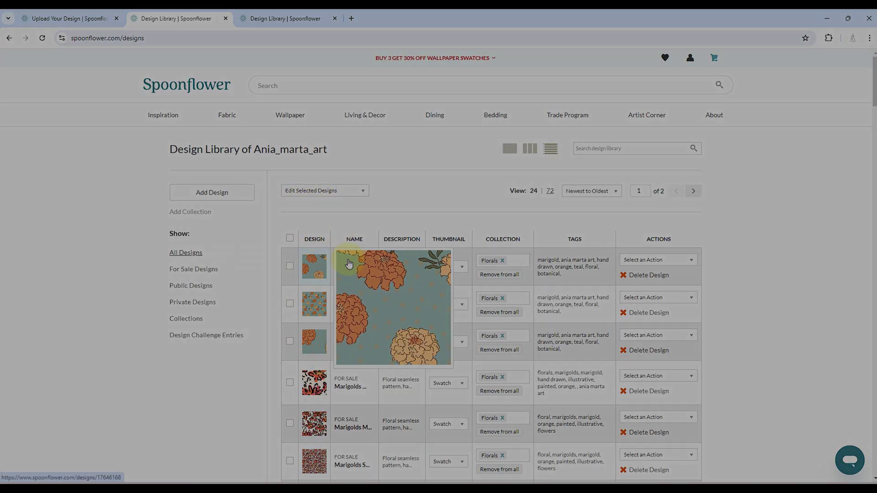